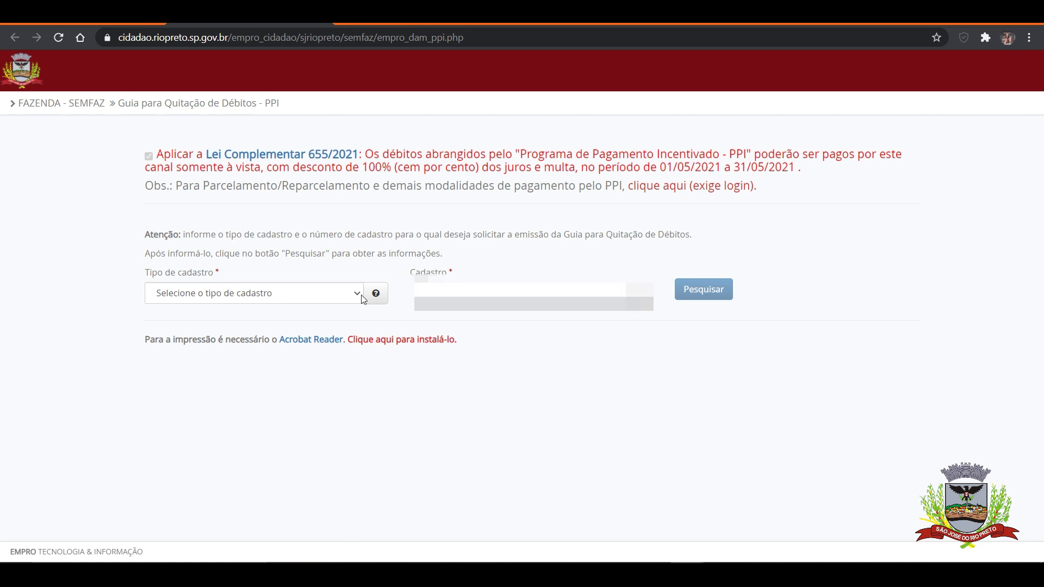
Search the debts of the property's cadastro with cadastro type Imobiliário
click(358, 298)
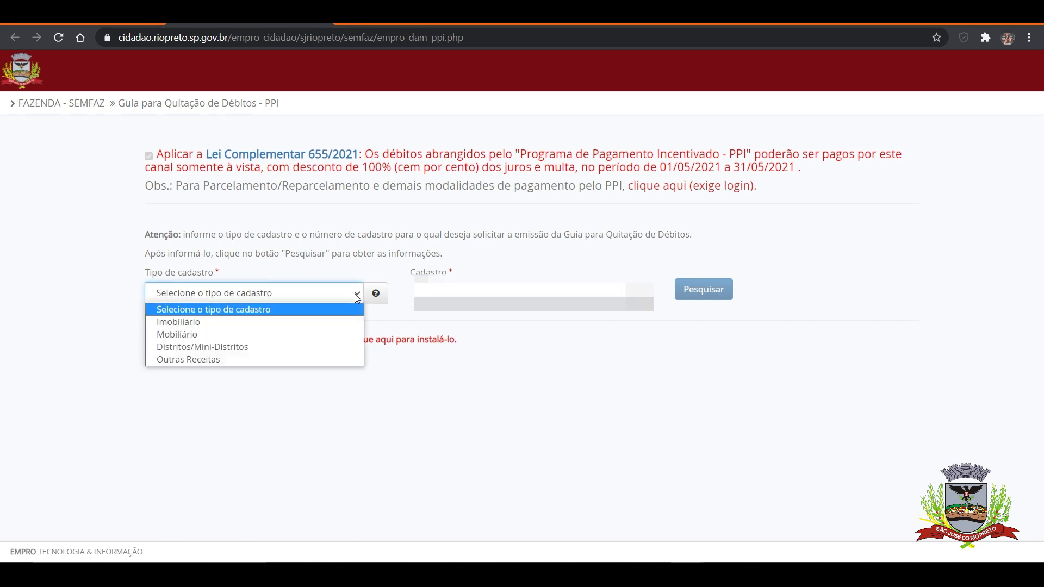
click(349, 322)
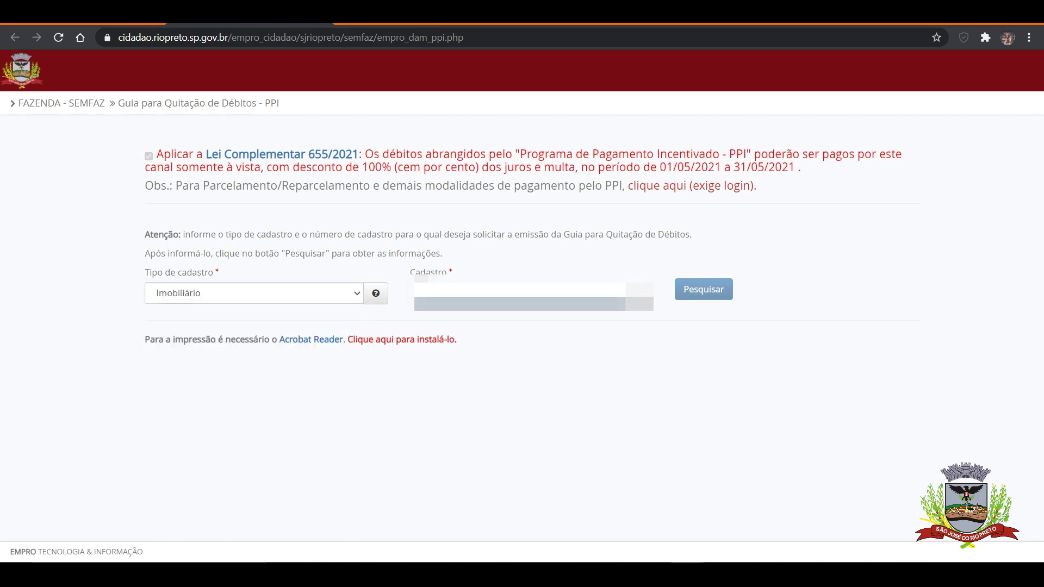
text(1)
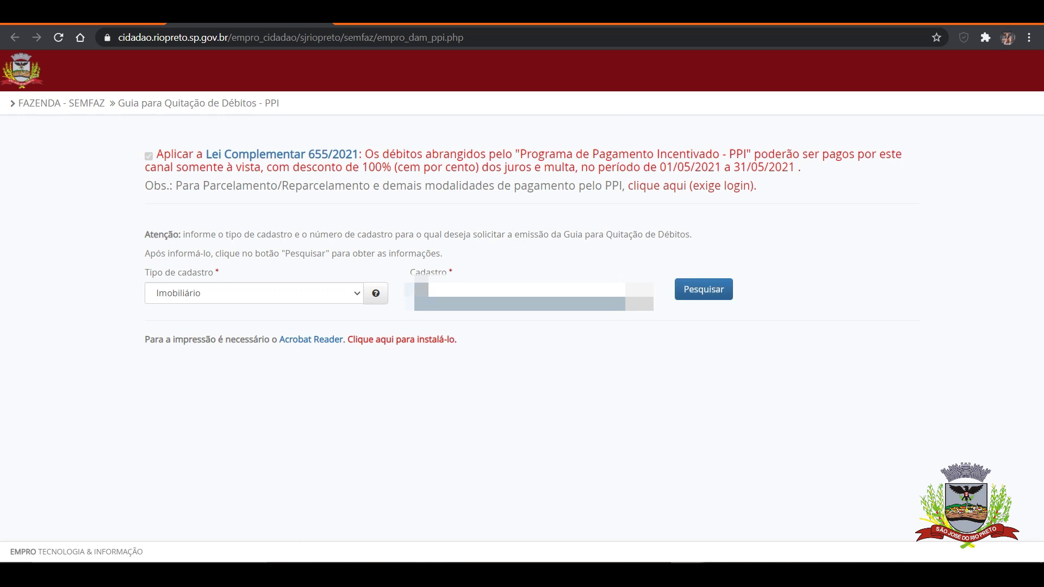
text(1)
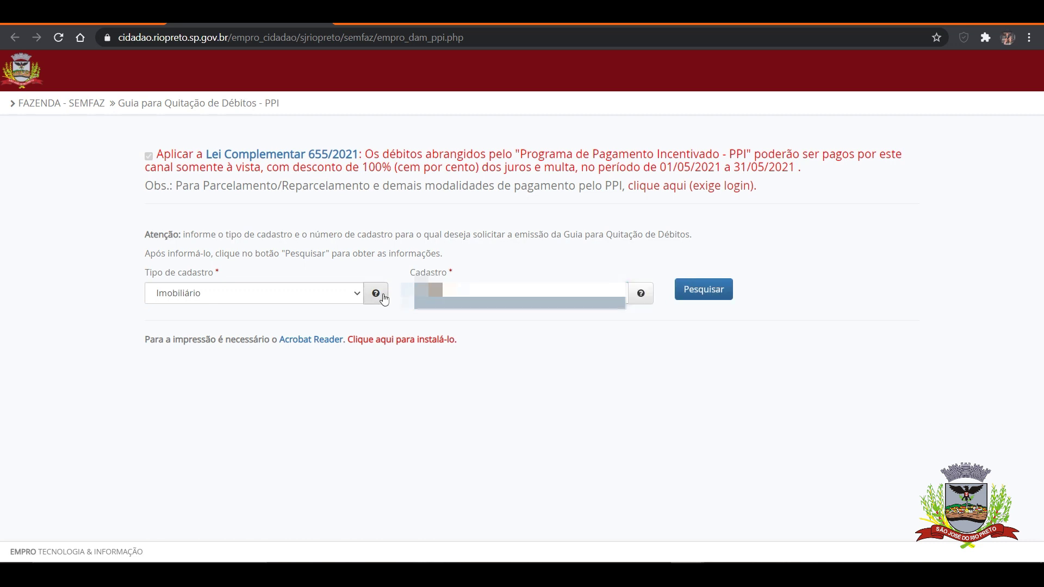
click(718, 294)
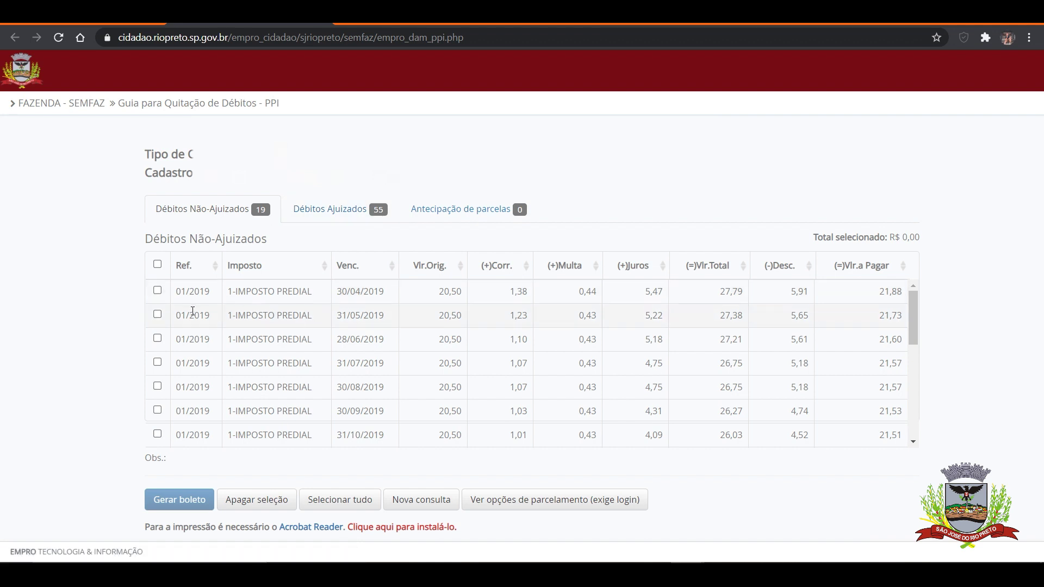
Select all 19 non-judicial debts, R$ 413,57, and generate their boleto
click(157, 292)
click(158, 316)
click(159, 340)
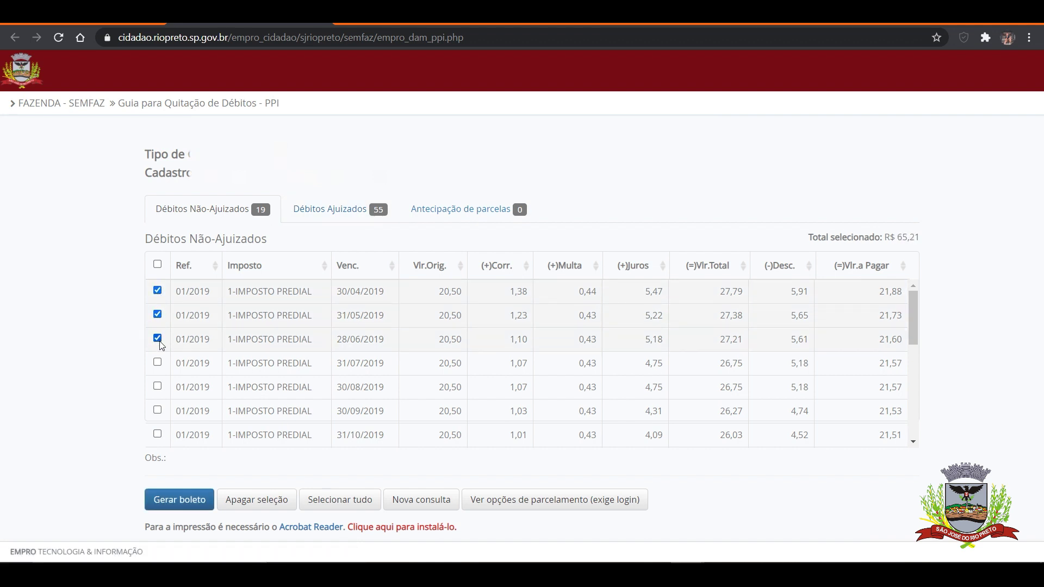
click(159, 266)
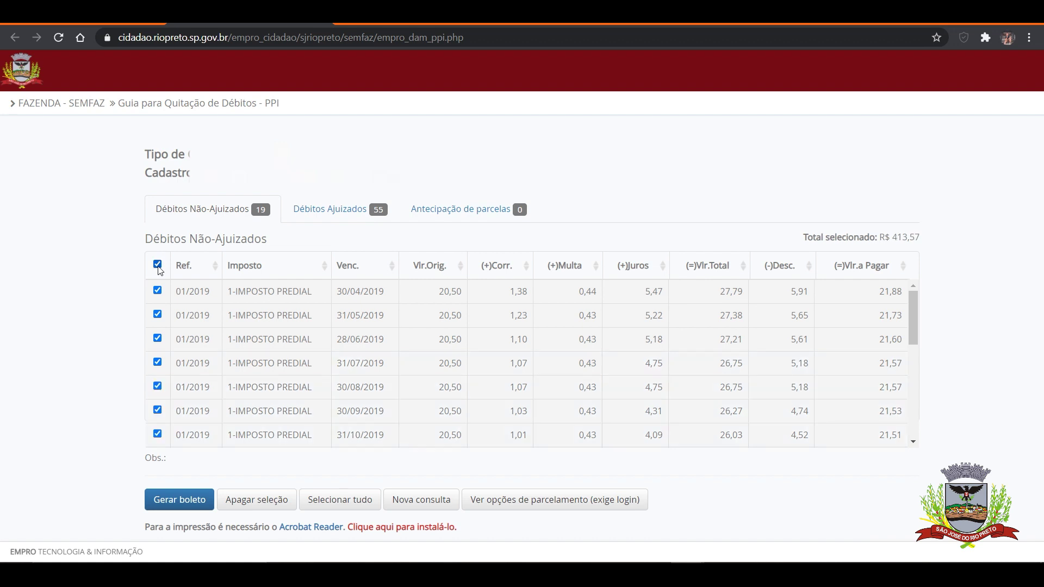
drag(917, 300, 925, 425)
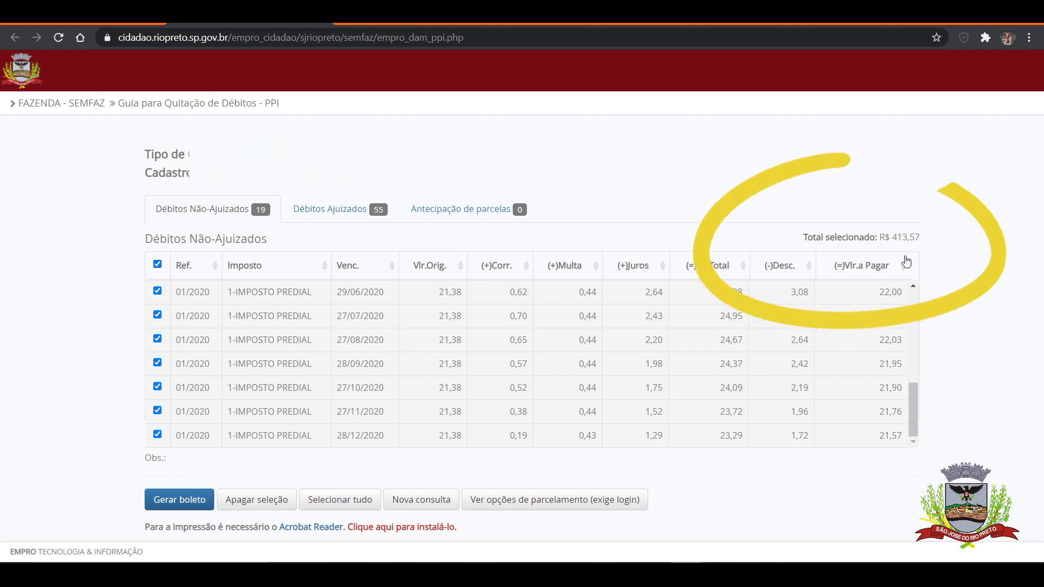
click(181, 503)
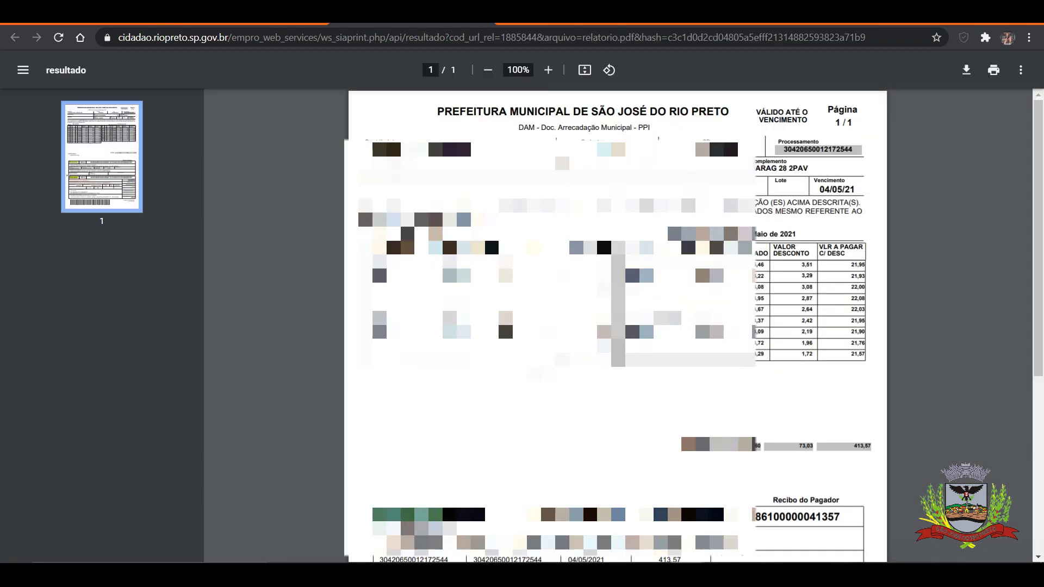
Scroll the R$ 413,57 boleto PDF down to the payer receipt
scroll(765, 359, down, 5)
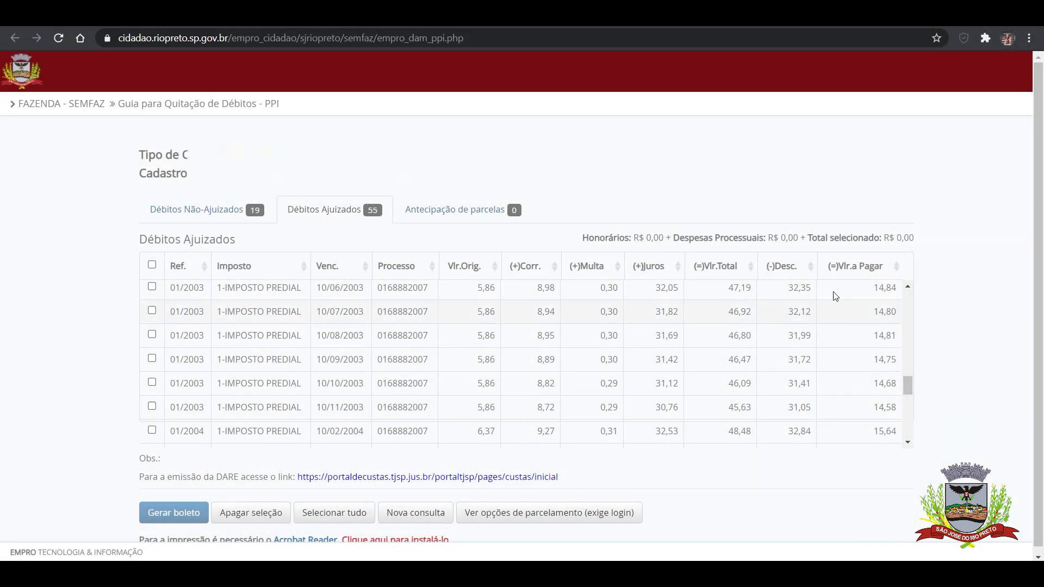
Select all 55 Débitos Ajuizados, R$ 1.067,32 plus fees, and generate their boleto
click(152, 266)
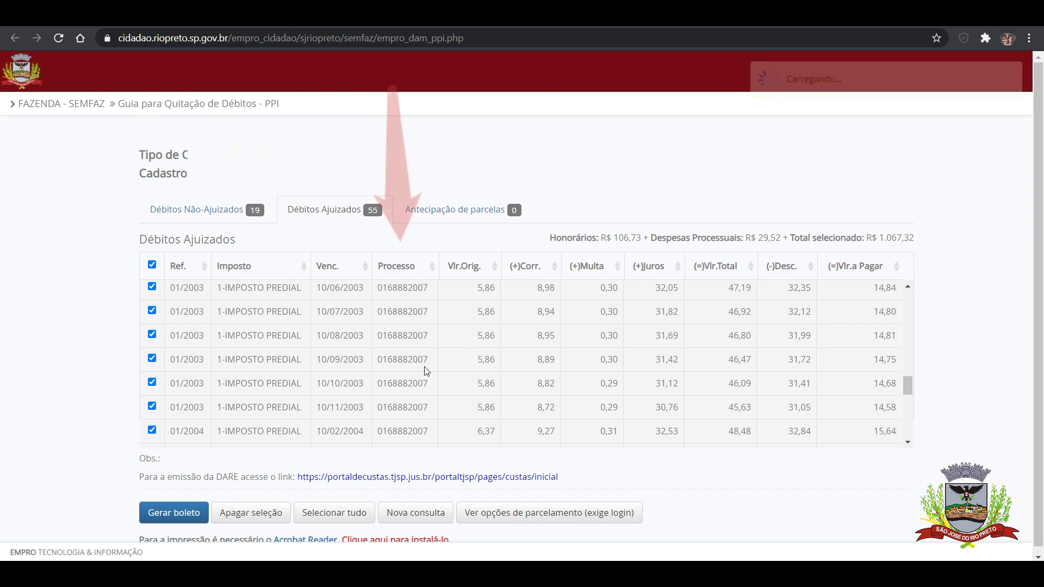
scroll(427, 371, up, 4)
scroll(427, 371, up, 1)
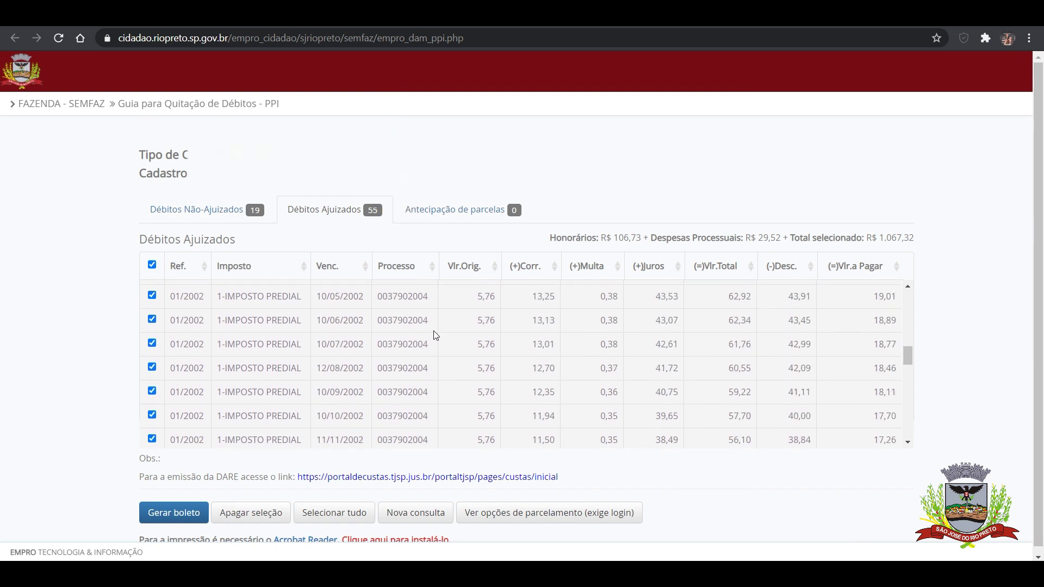
scroll(433, 324, up, 5)
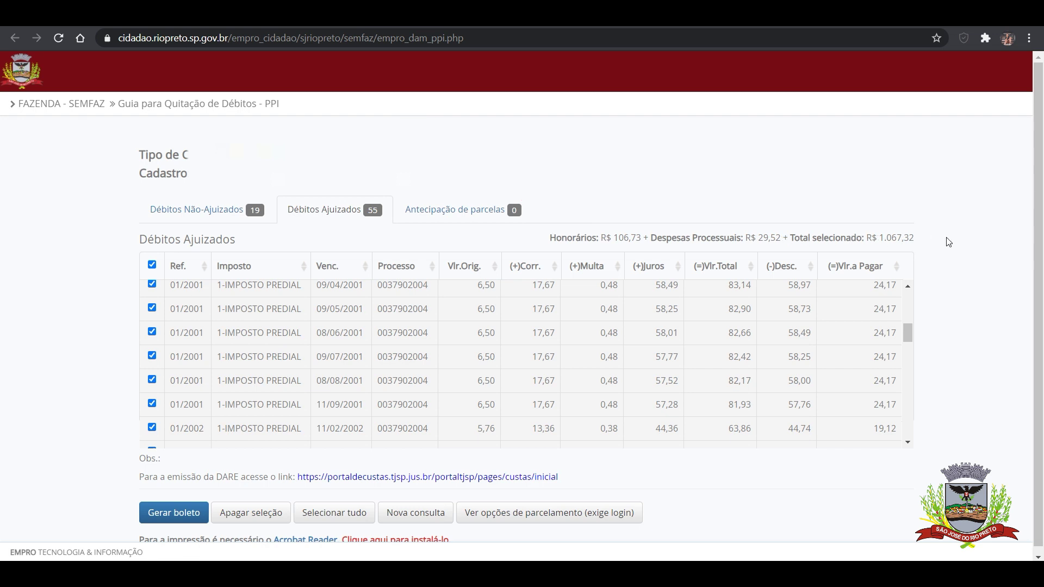
click(169, 514)
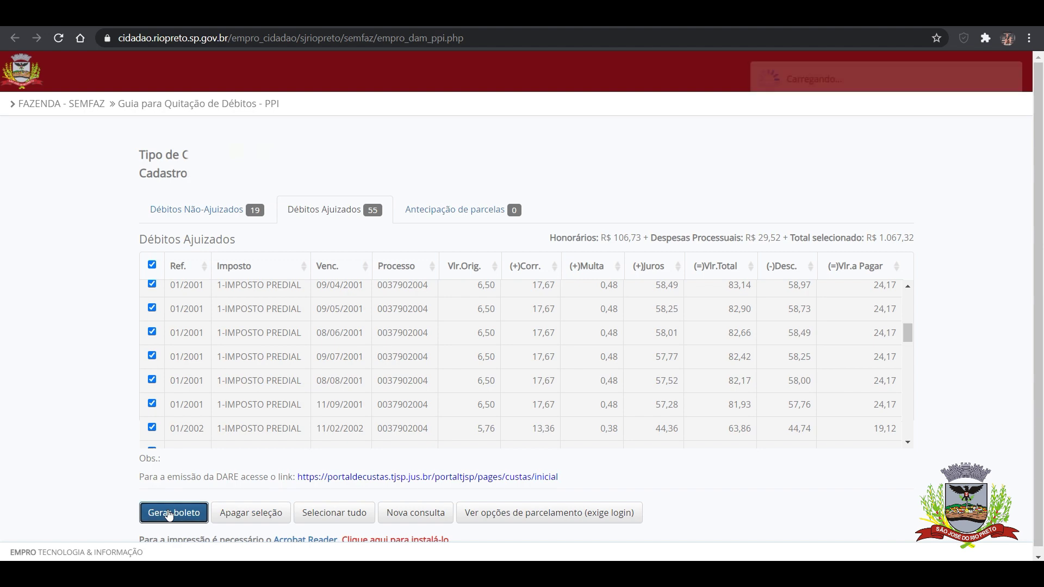
Scroll through the R$ 106,73 fees boleto and the two-page judicial debts boleto
scroll(918, 241, up, 2)
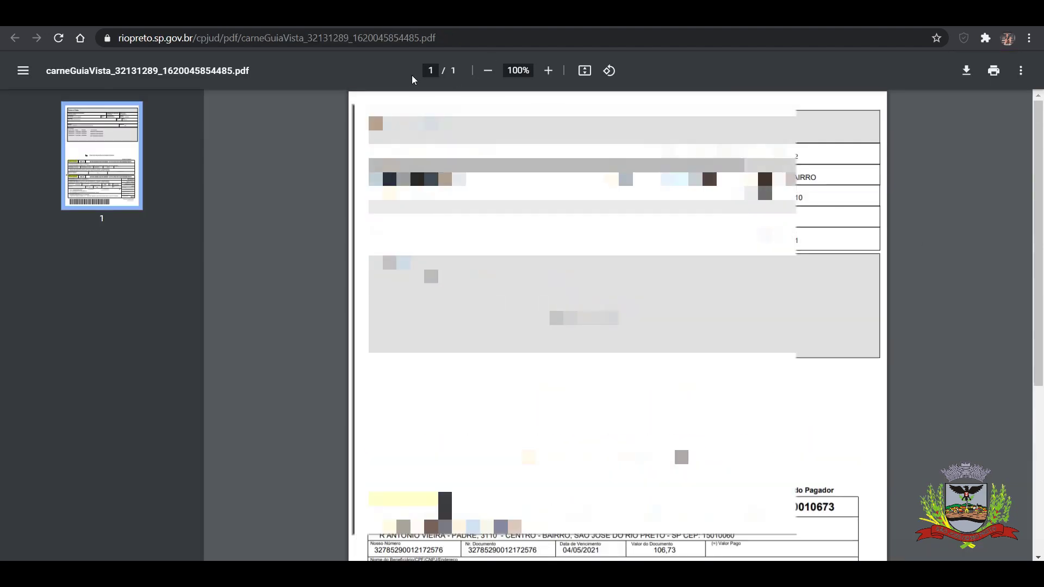
scroll(347, 170, down, 5)
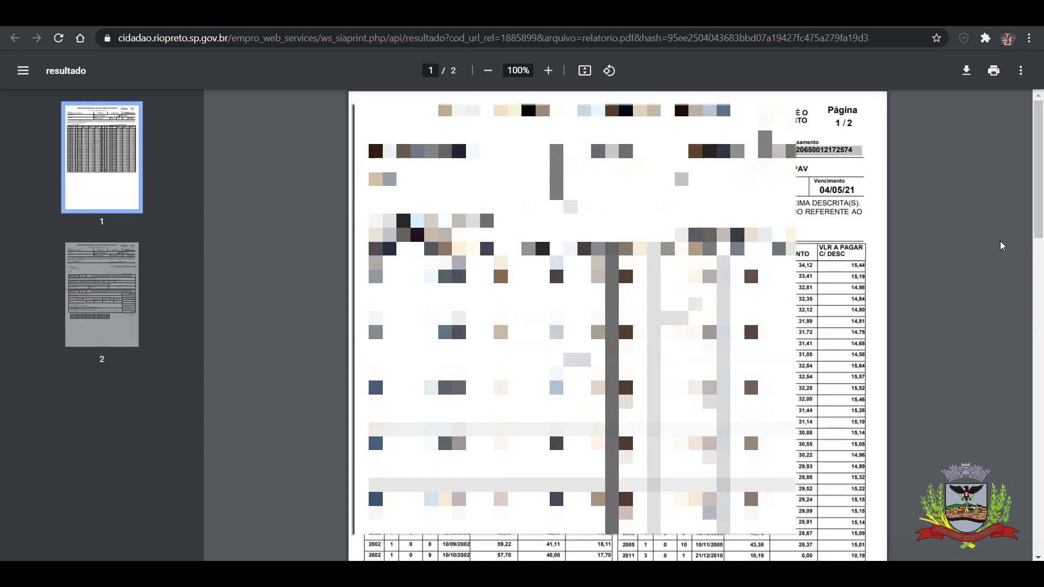
scroll(1000, 240, down, 12)
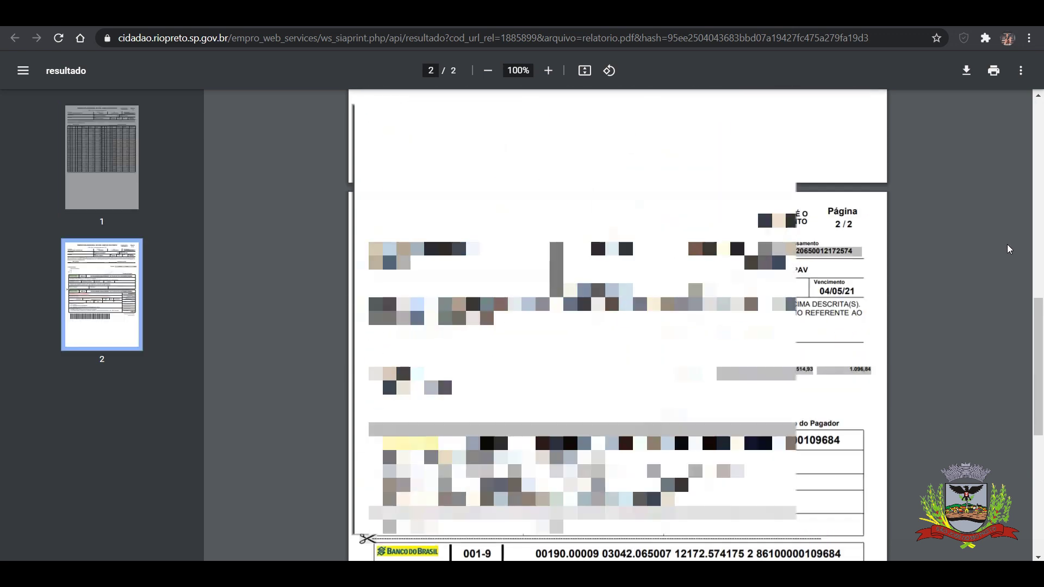
scroll(1007, 245, down, 8)
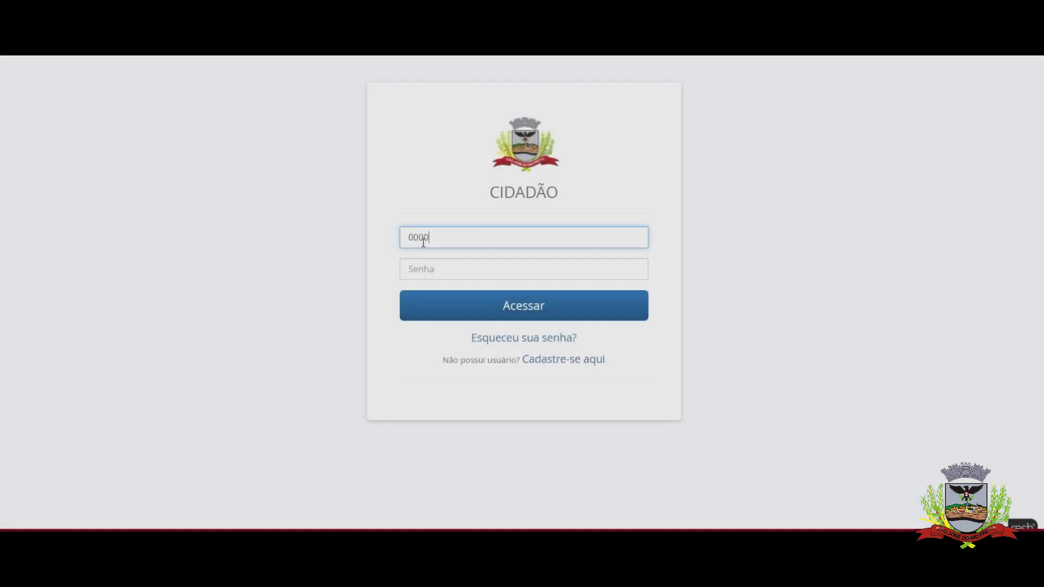
Enter the user's CPF in the Cidadão login form
text(0.000.000-00)
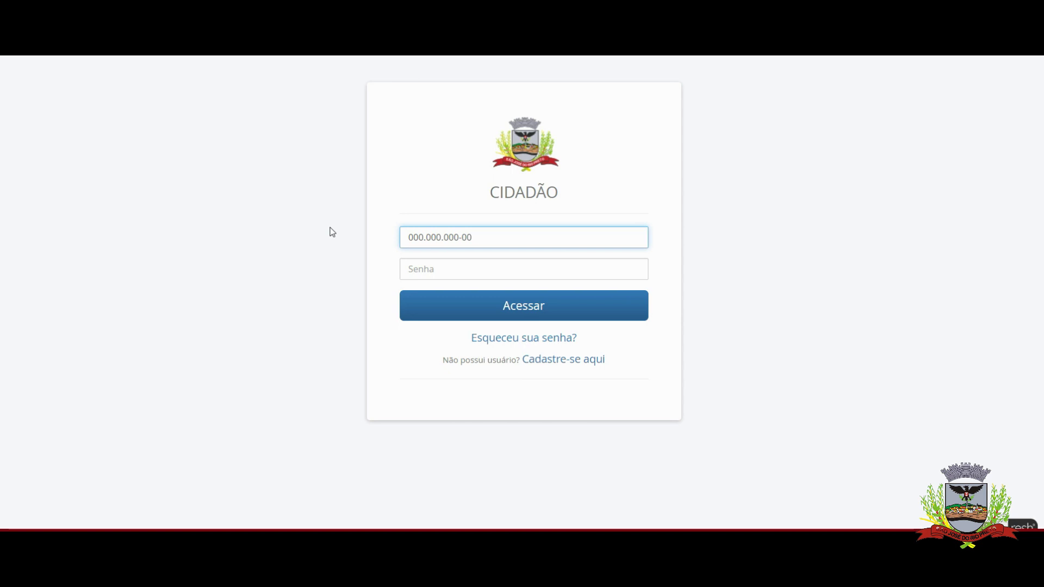
Enter the account password in the Senha field
click(426, 277)
text(123)
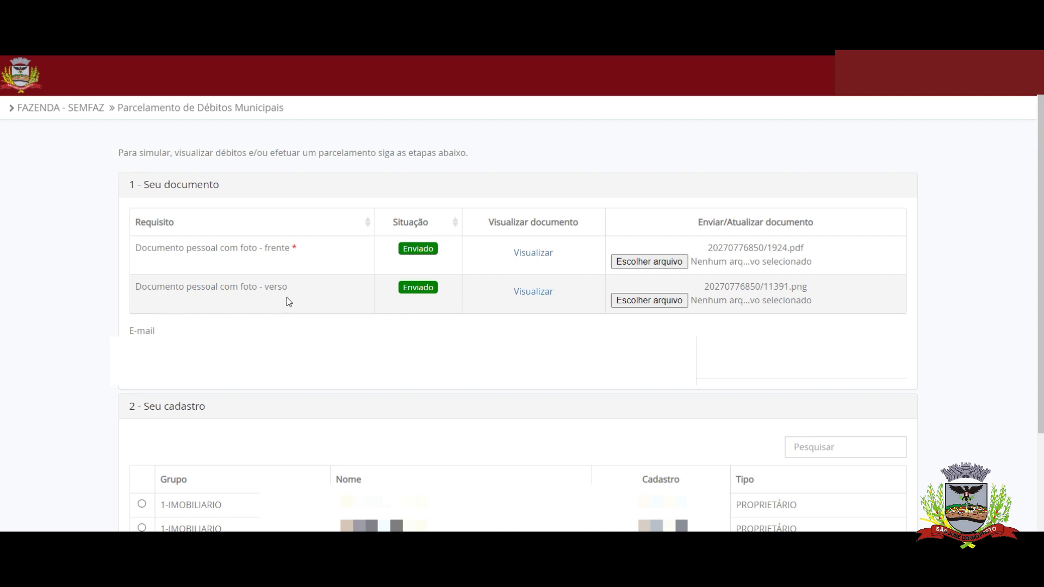
Choose Parcelamento - PPI 2021 (com desconto) and tick the 2016–2020 territorial tax debts
scroll(43, 285, down, 2)
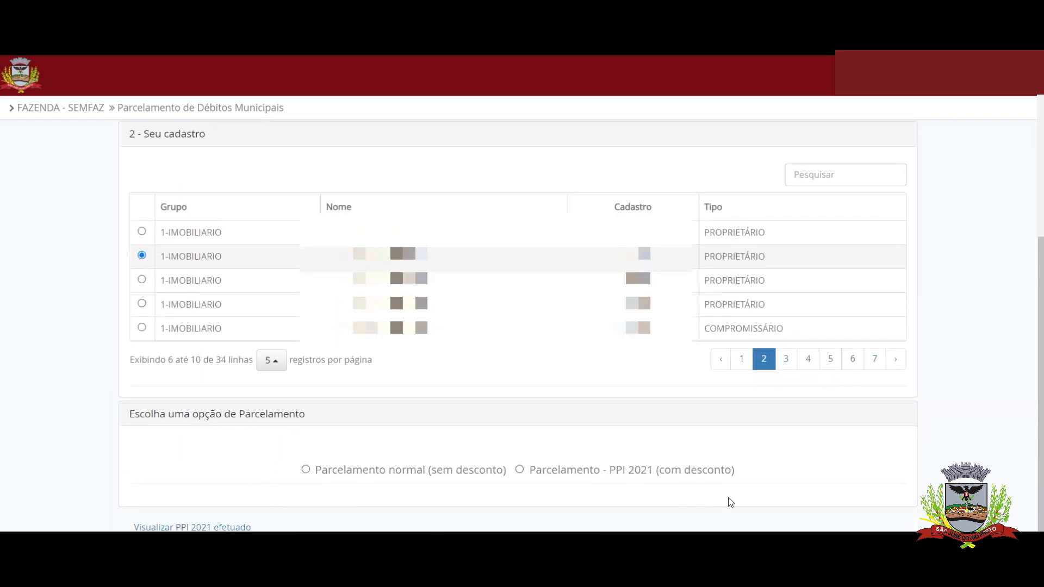
click(520, 471)
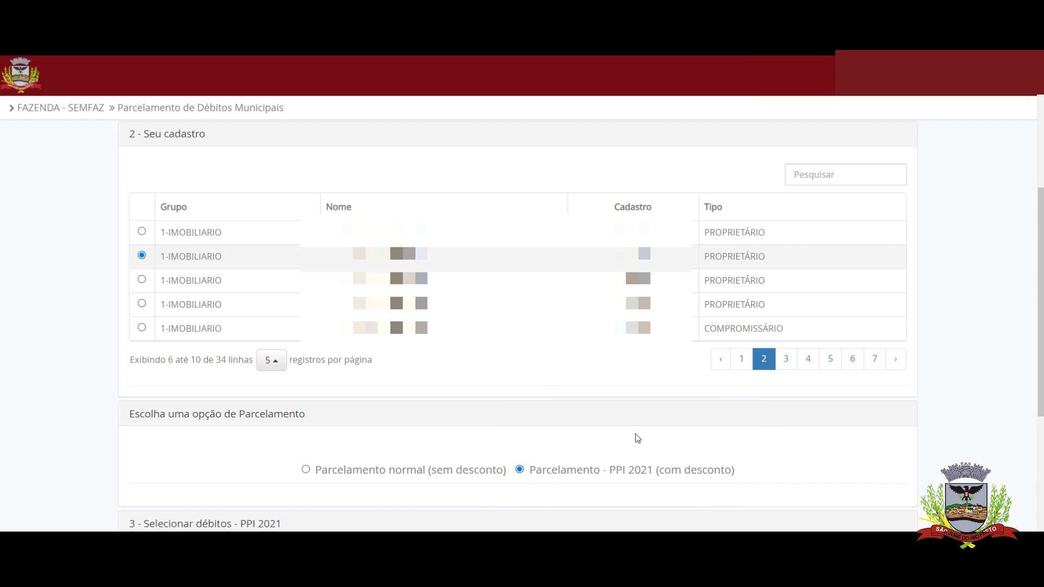
scroll(573, 432, down, 5)
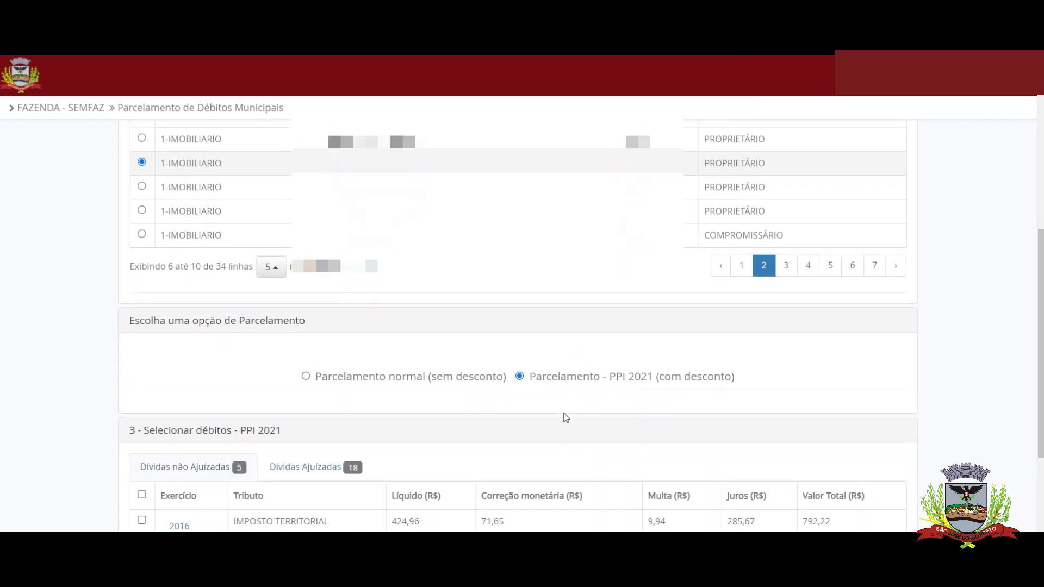
scroll(235, 441, down, 1)
click(142, 294)
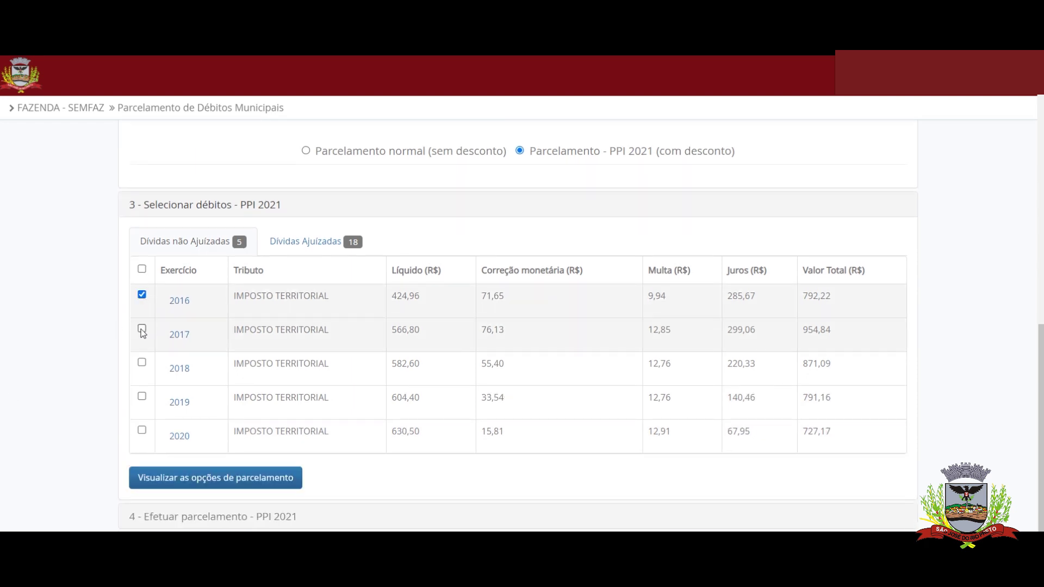
click(142, 329)
click(142, 363)
click(142, 396)
click(142, 430)
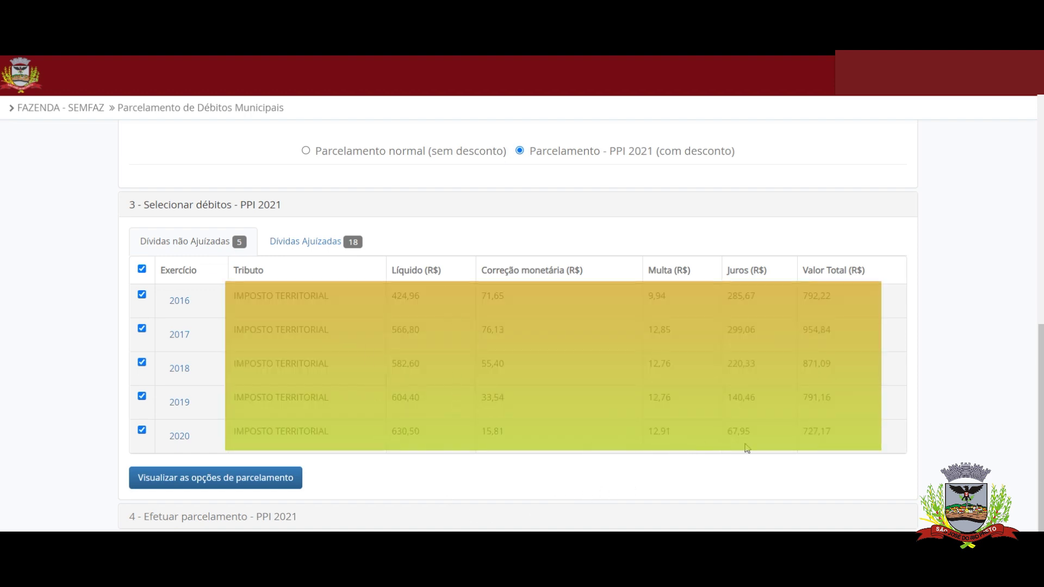
Pick 6 PARCELAS - 50% de desconto: R$ 257,77 entry plus 5x R$ 77,33
scroll(165, 452, down, 1)
click(168, 455)
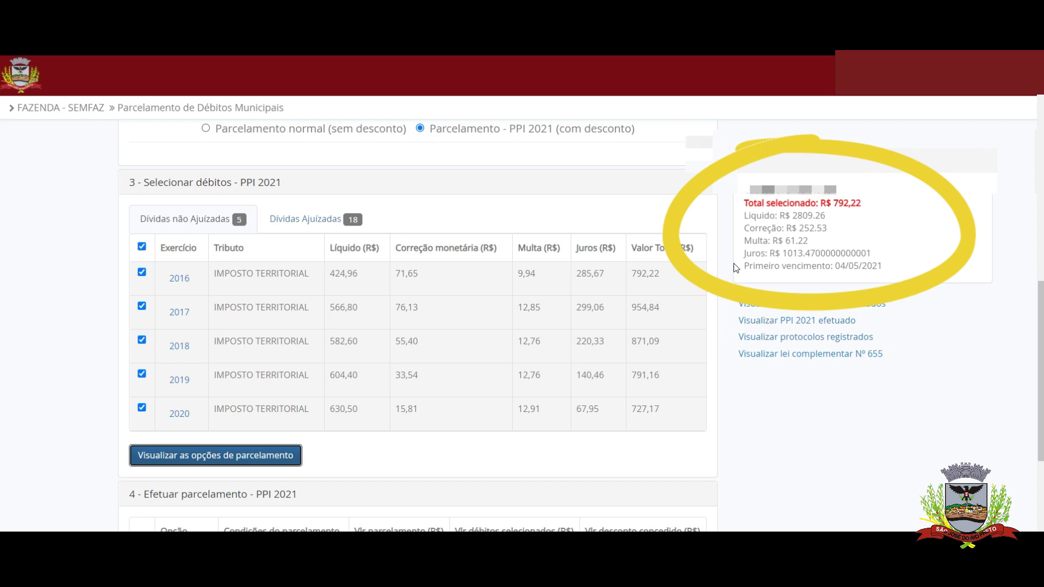
scroll(540, 296, down, 3)
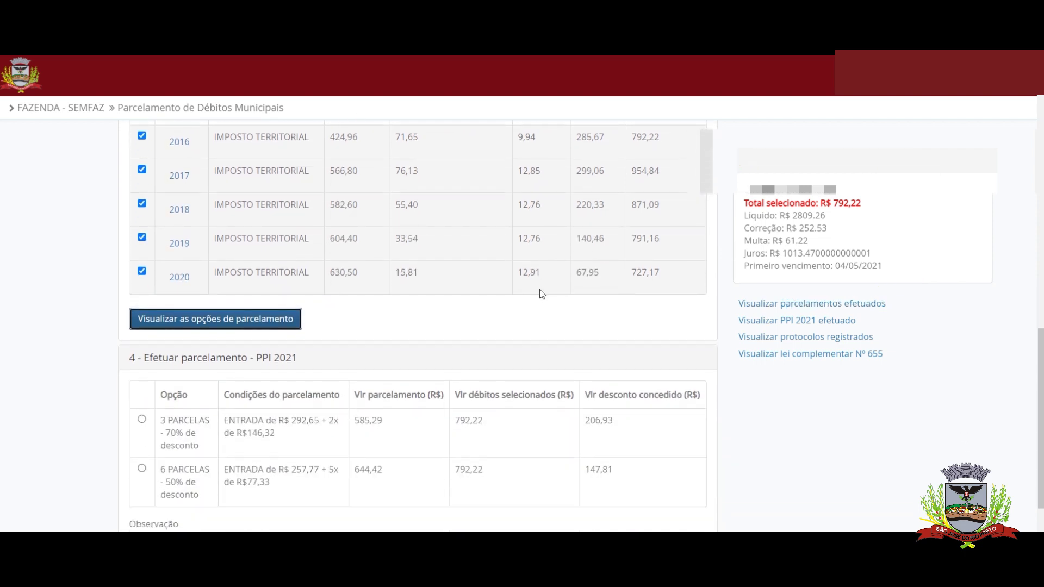
scroll(542, 294, down, 2)
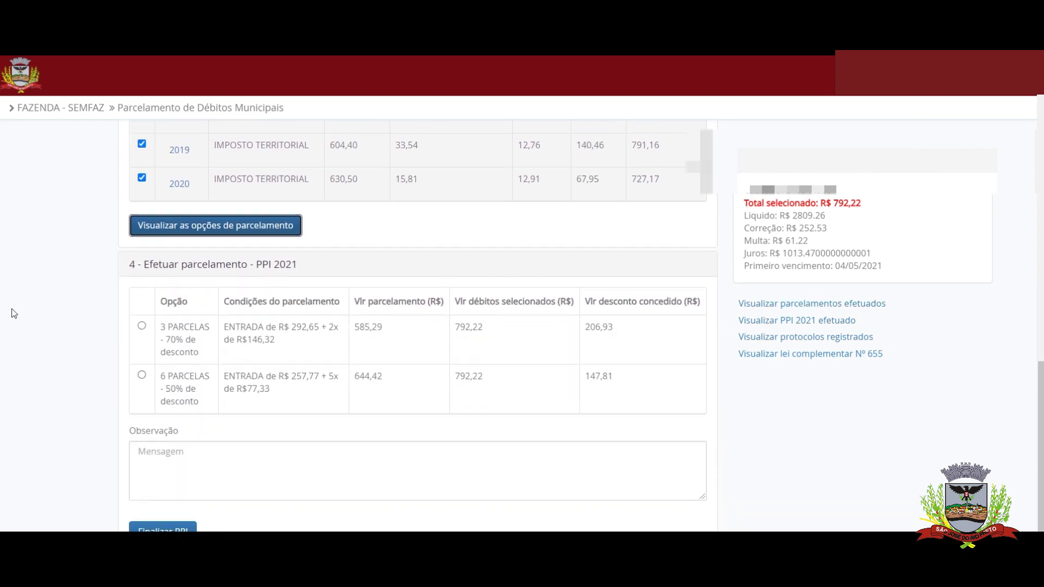
scroll(152, 268, down, 1)
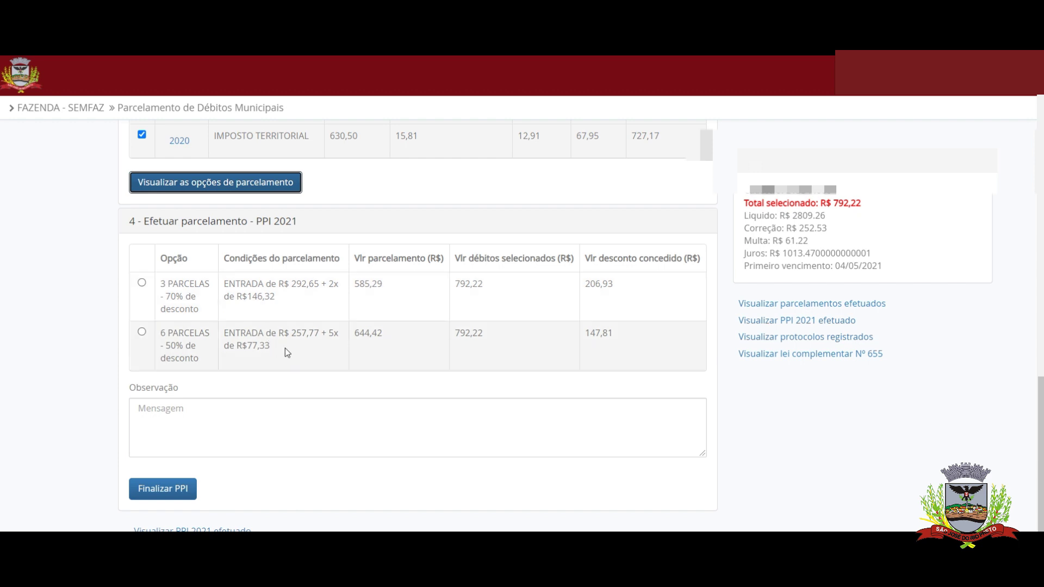
click(143, 332)
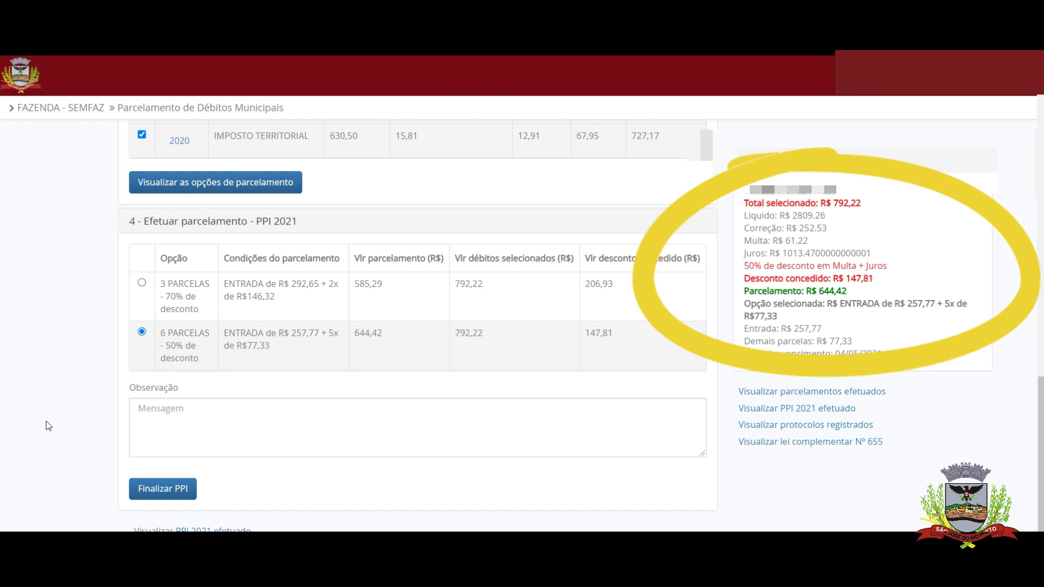
Finalize the PPI plan, confirm the agreement, and accept printing the demonstrativo
click(174, 488)
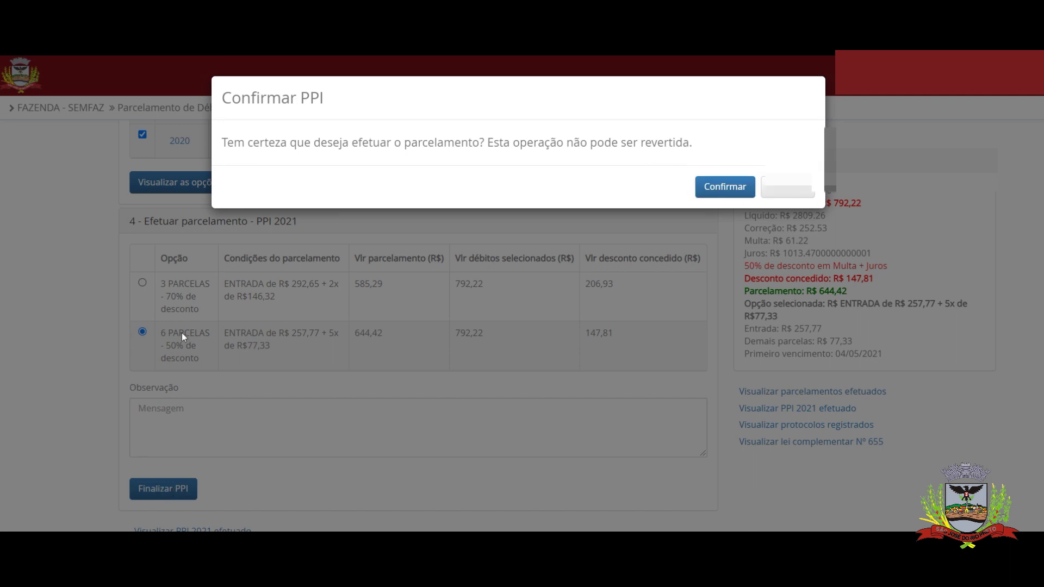
click(743, 188)
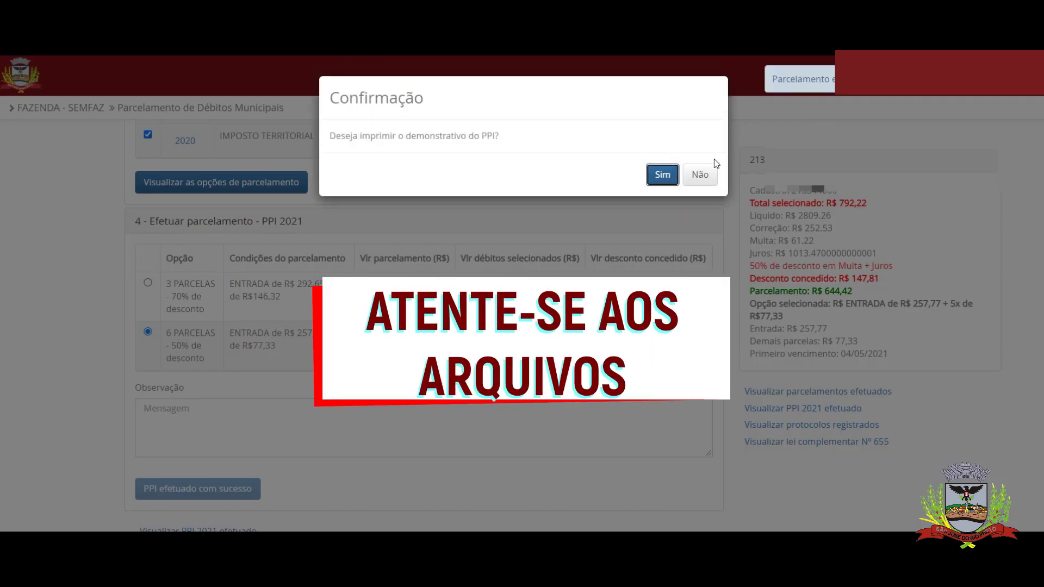
click(663, 175)
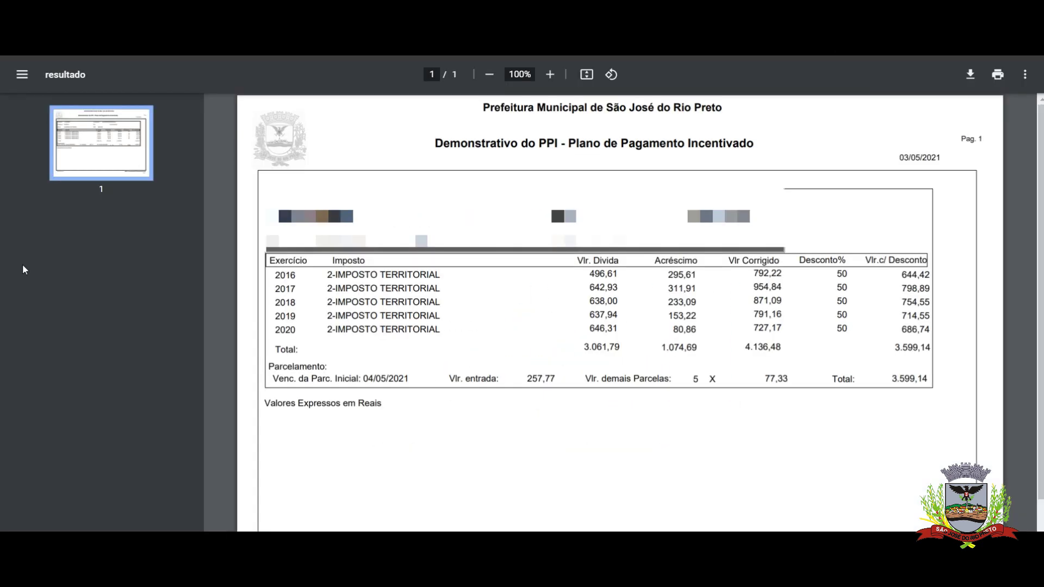
Accept printing the PPI demonstrativo, installment termo and payment slip carnê
scroll(315, 297, down, 2)
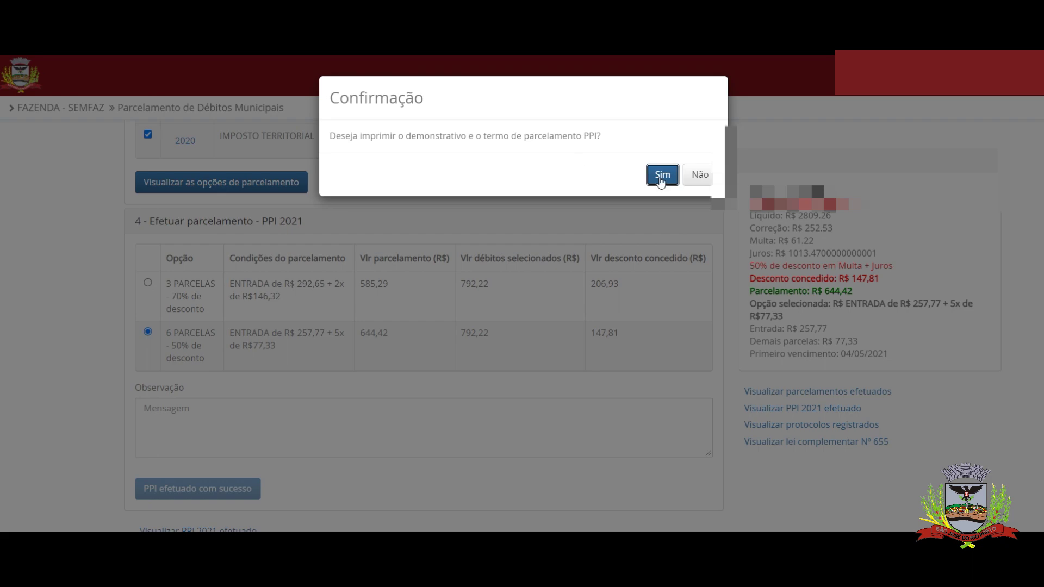
click(661, 176)
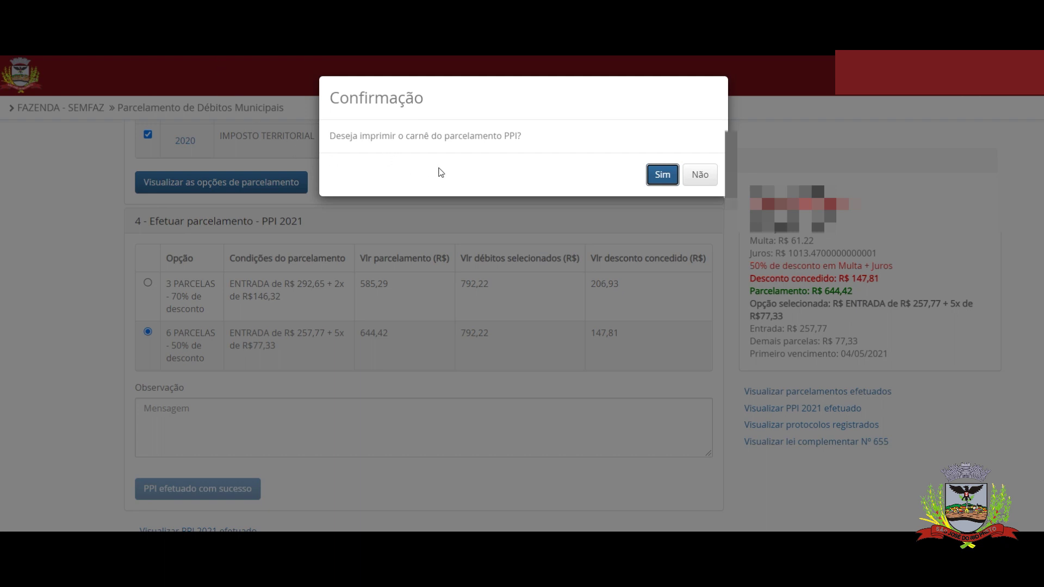
click(662, 175)
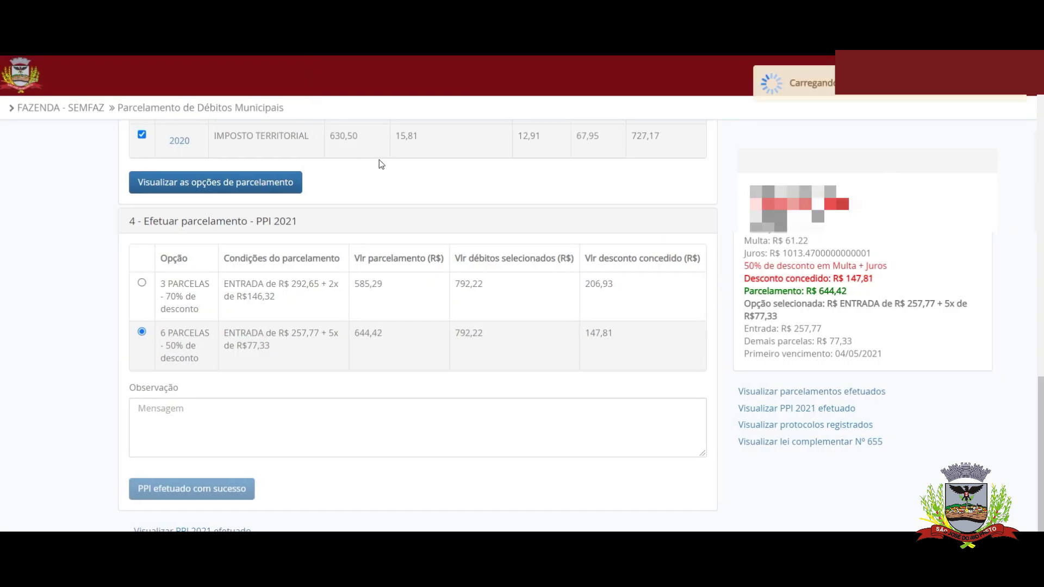
Scroll through the 3-page carnê, then open the Guia para Quitação de Débitos
scroll(817, 234, down, 10)
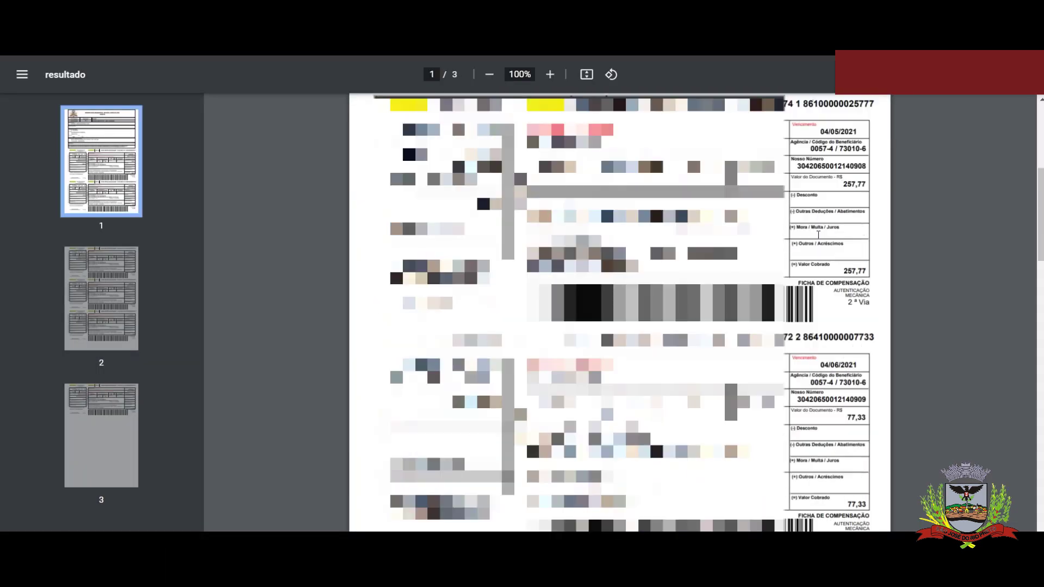
scroll(819, 237, down, 20)
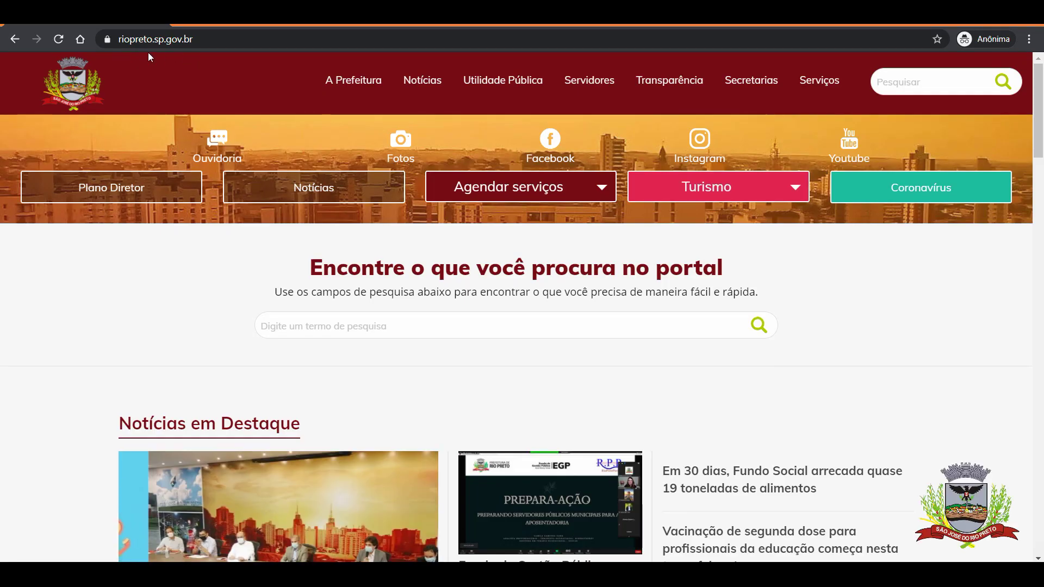
scroll(1006, 334, down, 15)
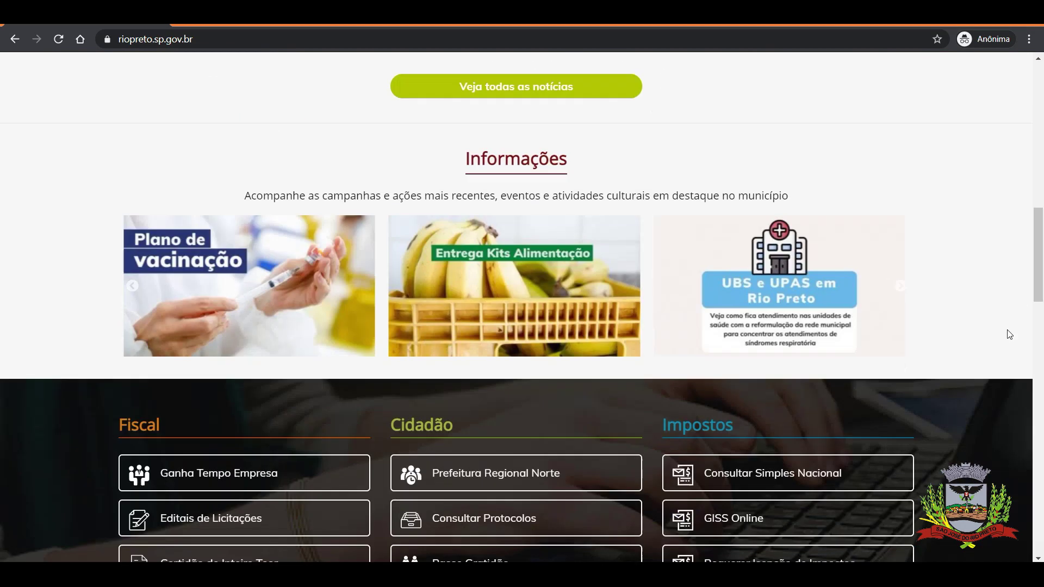
click(829, 289)
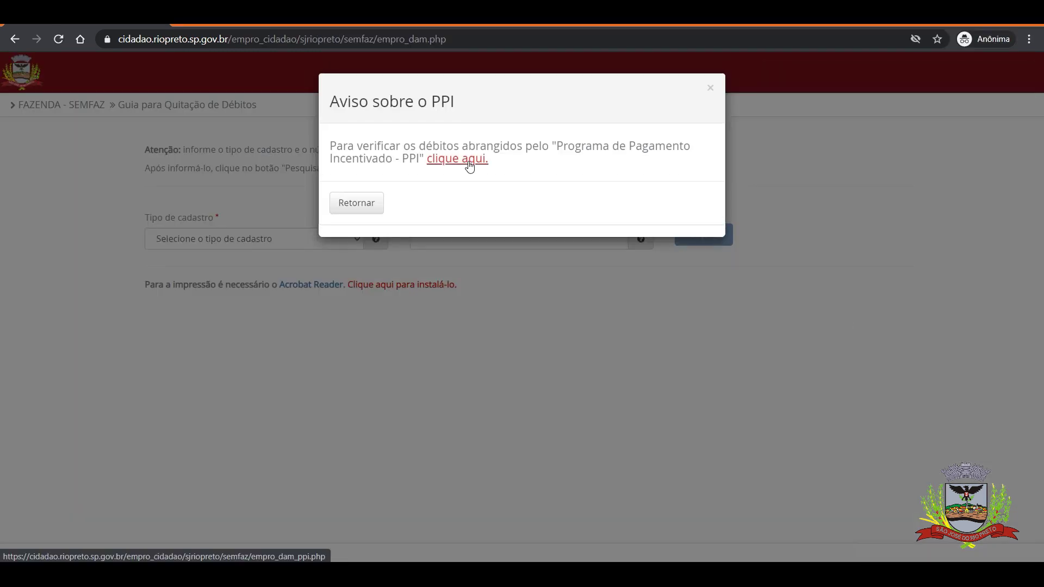
Pick the second 2-MOBILIÁRIO cadastro on page 5 and choose the PPI 2021 installment type
click(468, 165)
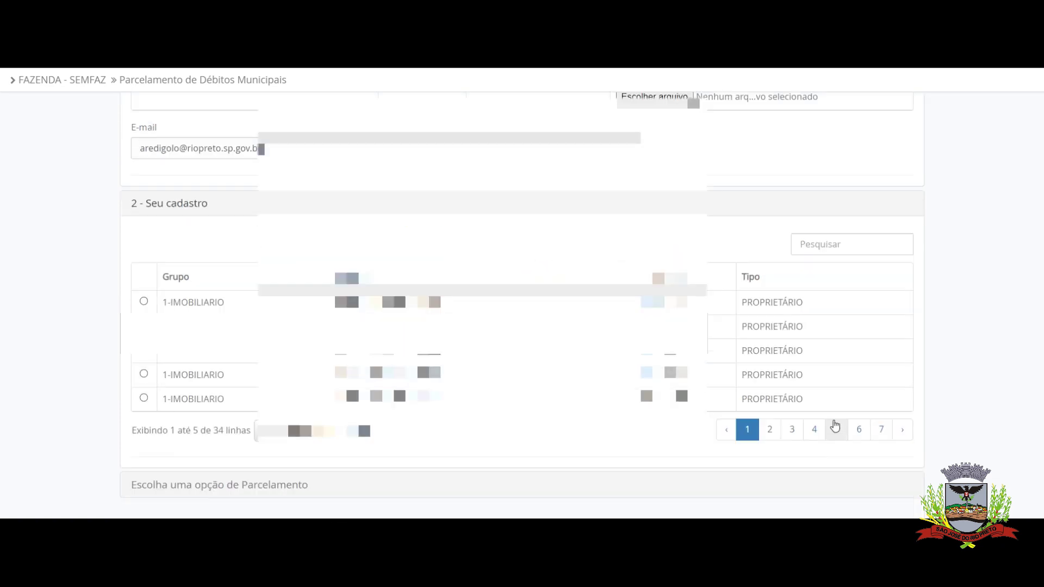
click(835, 428)
click(144, 325)
scroll(65, 312, down, 2)
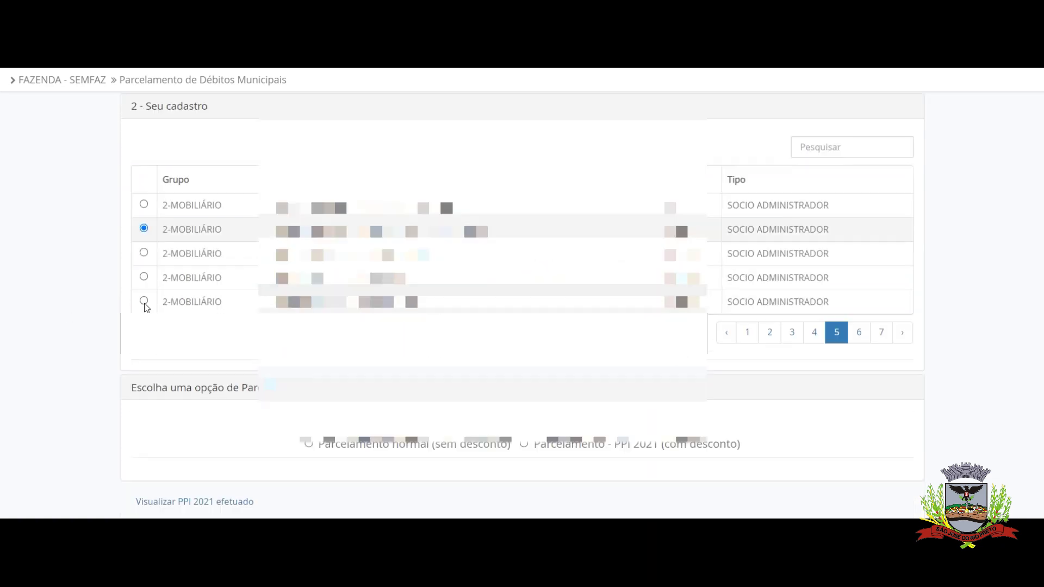
click(524, 445)
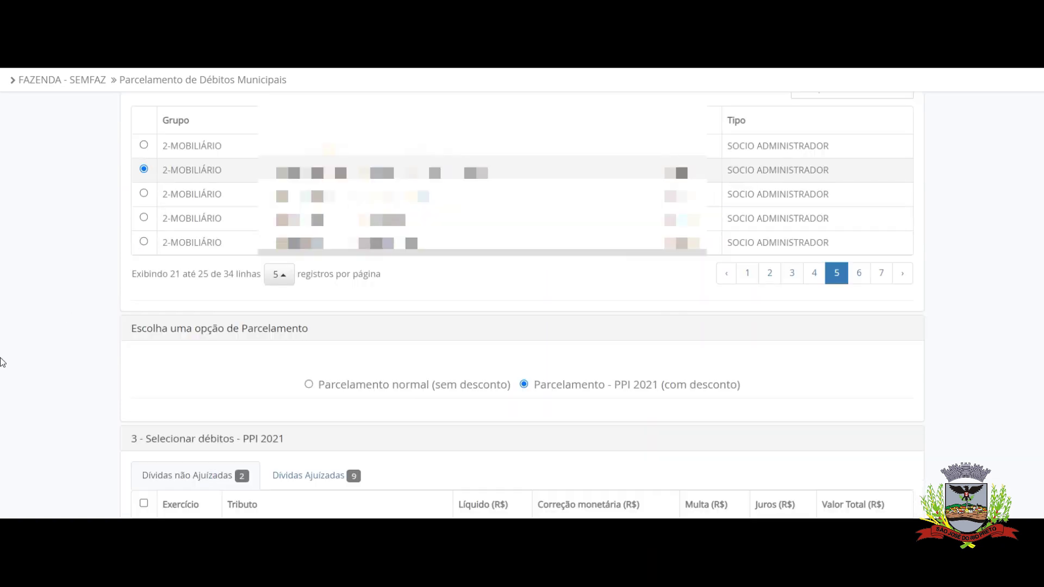
Select the 2019 and 2020 licence-fee debts and show their installment options
scroll(100, 417, down, 3)
click(144, 391)
click(144, 425)
scroll(146, 426, down, 1)
click(164, 435)
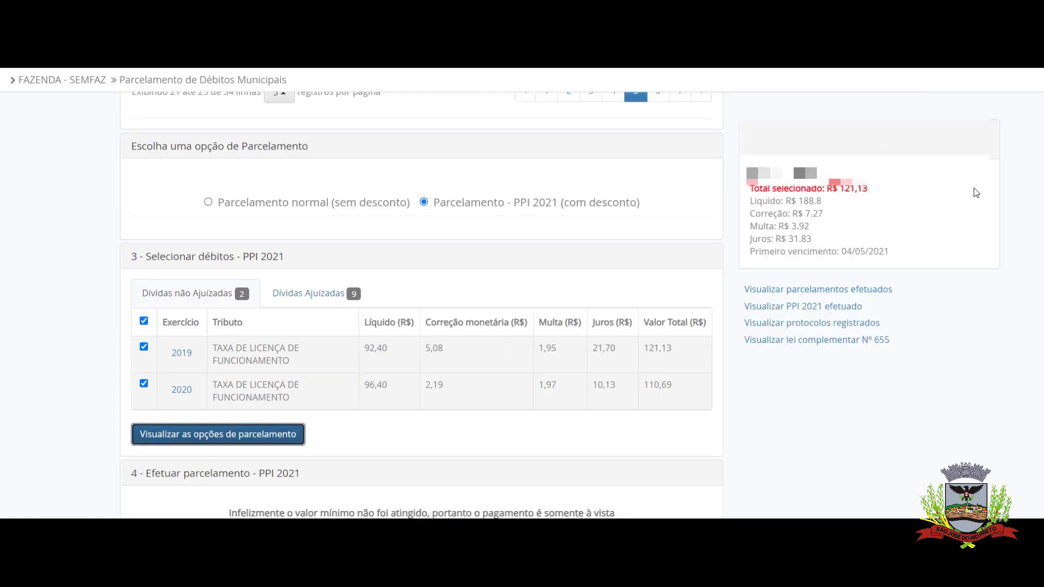
scroll(256, 489, down, 1)
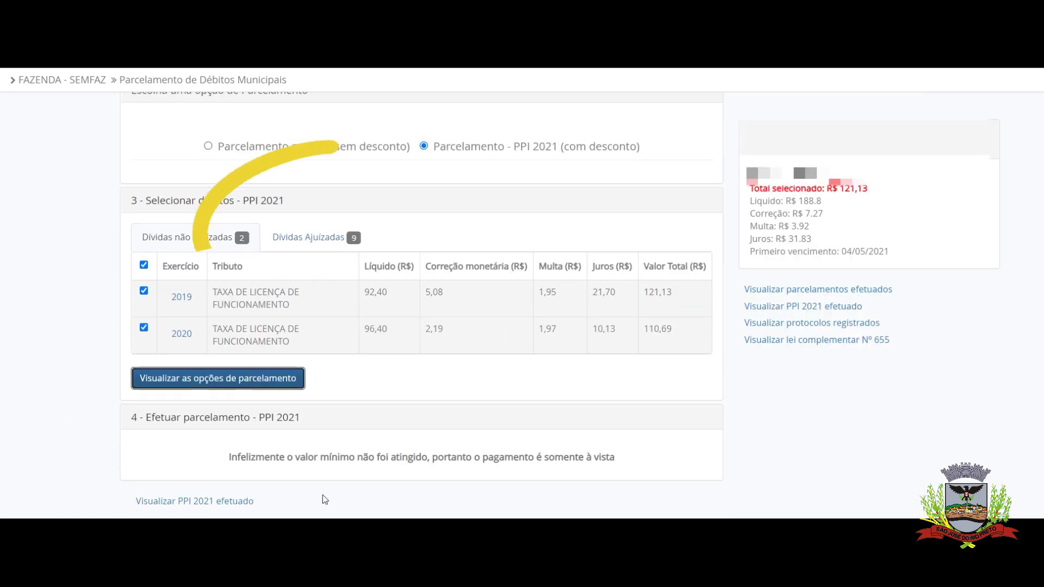
In Dívidas Ajuizadas, tick the 2002, 2003, 2004, 2005, 2009 and 2010 licence-fee debts
click(309, 237)
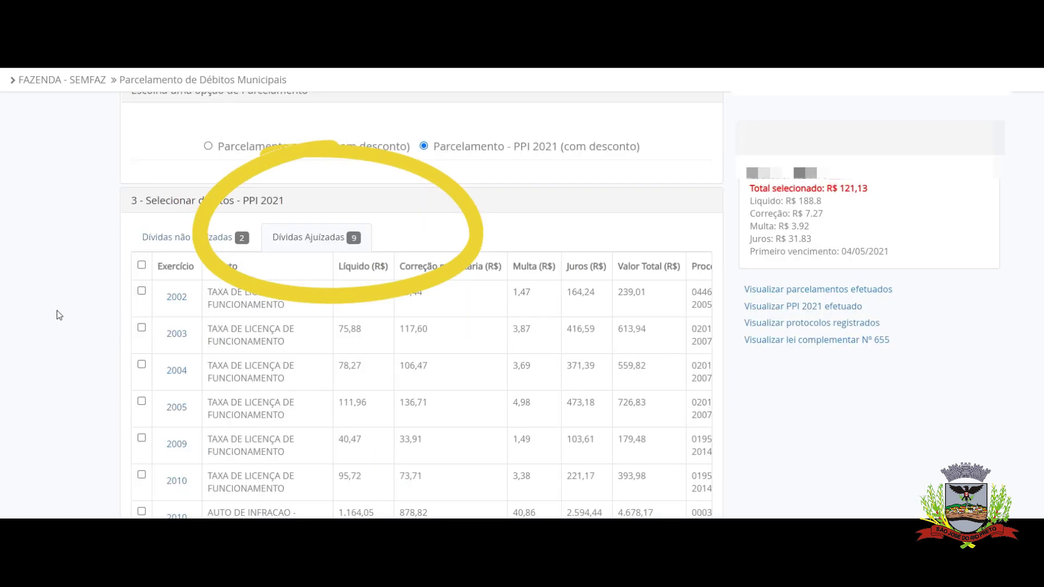
click(141, 291)
click(143, 325)
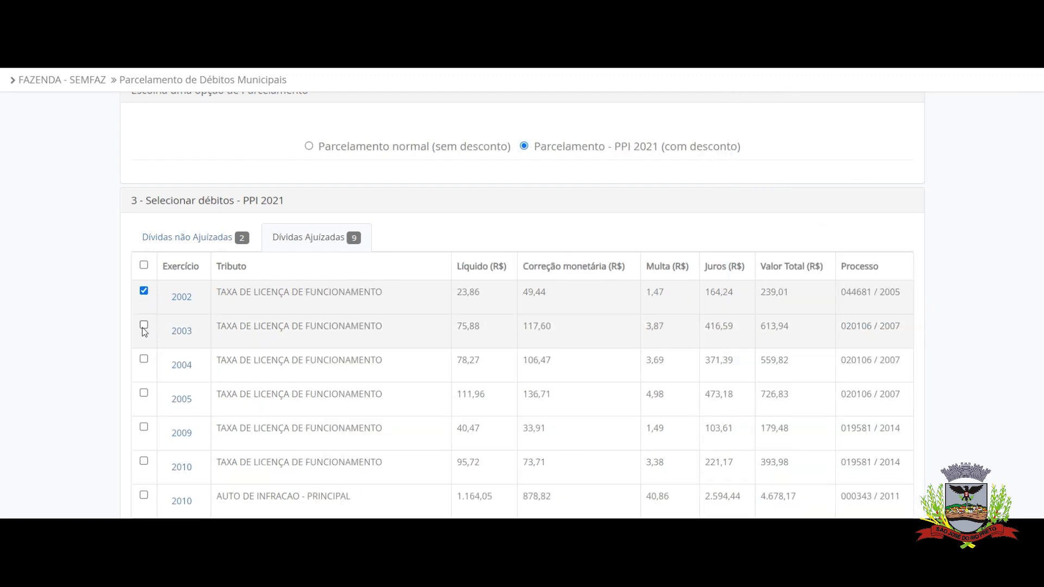
click(143, 358)
click(144, 390)
click(143, 427)
click(144, 461)
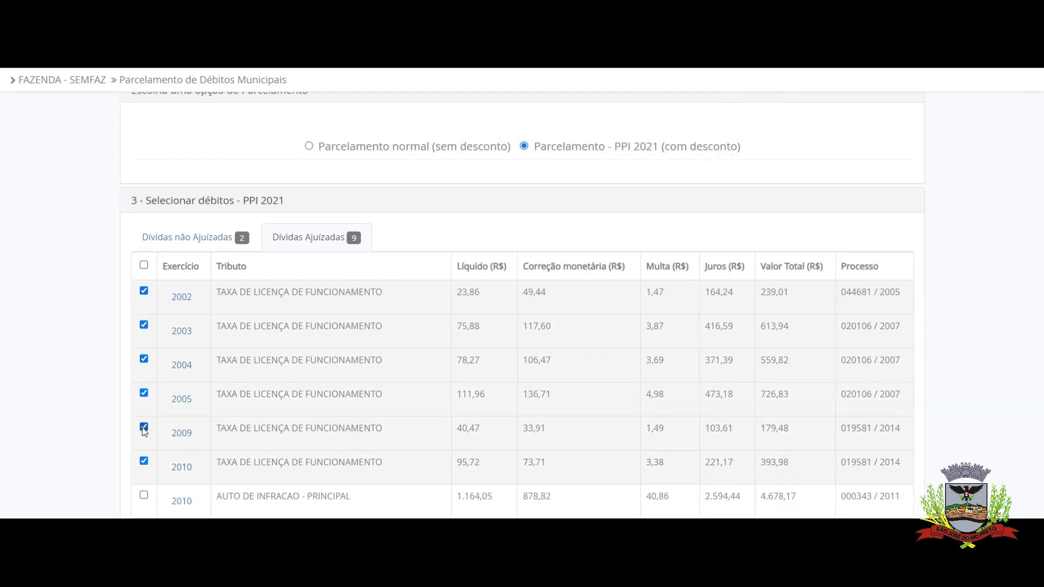
Add the 2013 licence-fee debt and both 2010 infraction fines, then view the installment options
scroll(144, 461, down, 2)
click(143, 426)
click(144, 359)
click(144, 391)
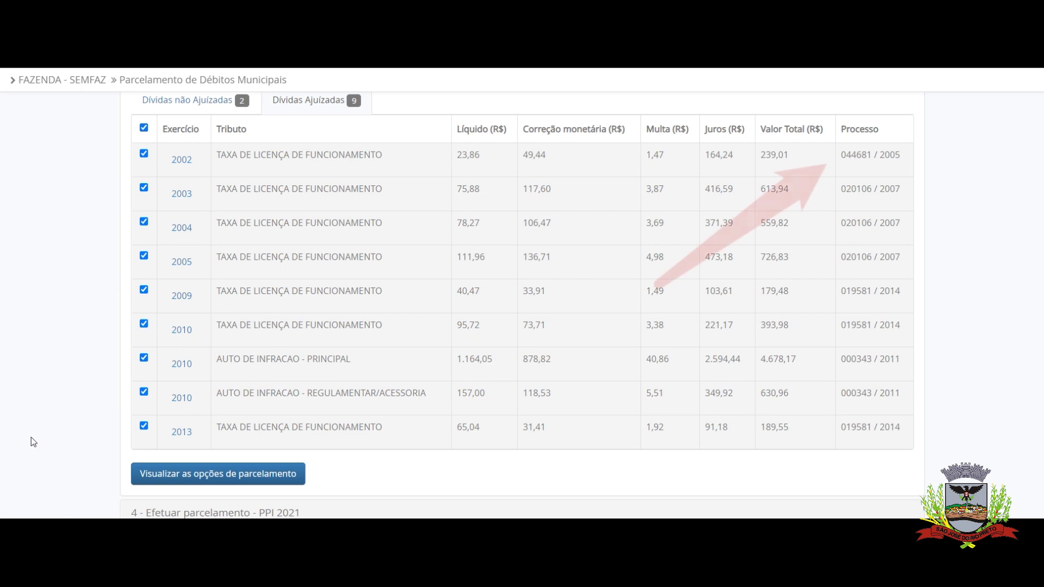
scroll(32, 435, down, 1)
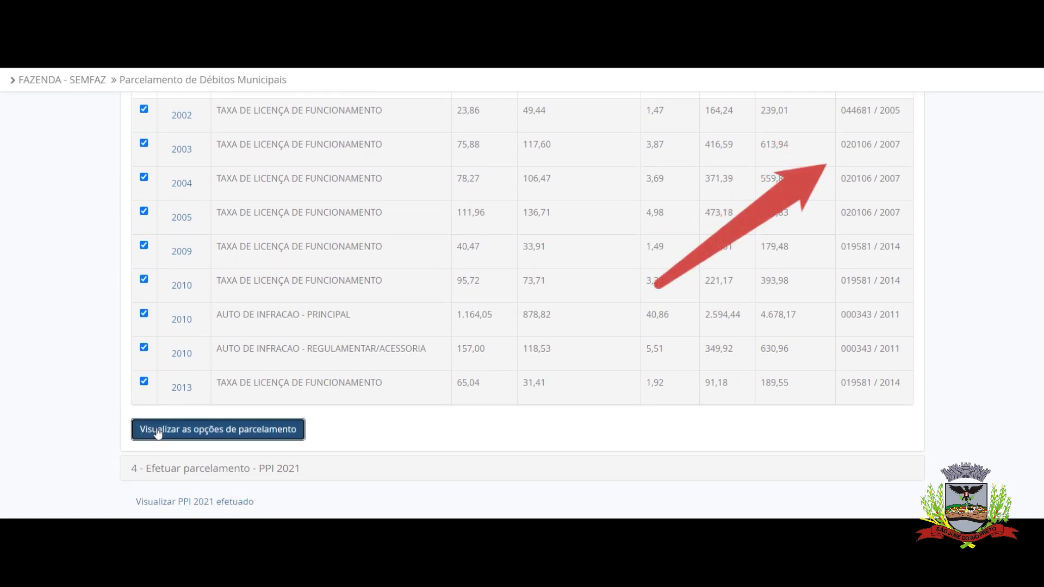
click(148, 430)
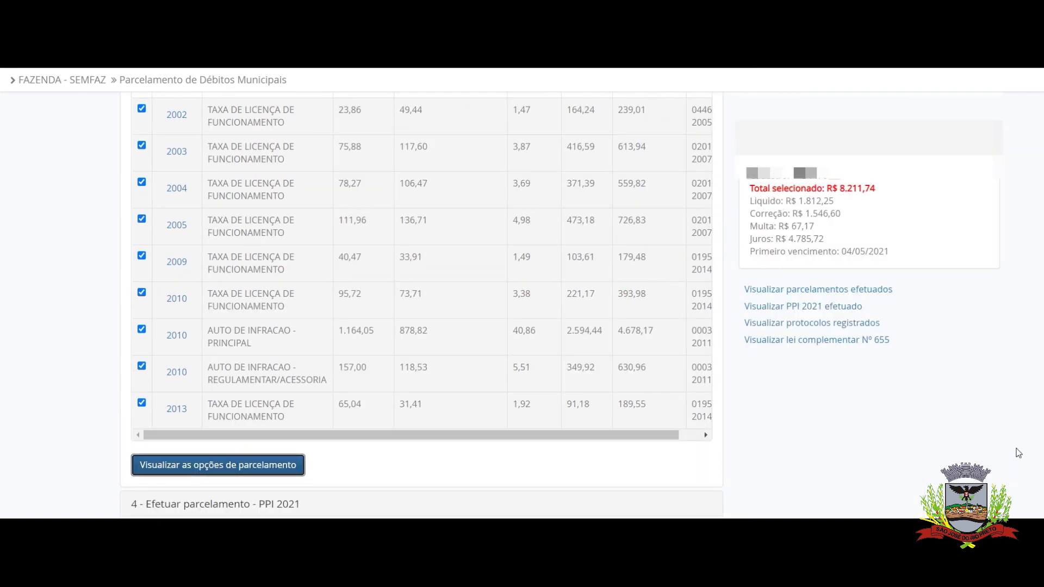
scroll(1020, 412, down, 1)
scroll(1020, 411, down, 2)
scroll(1017, 410, up, 3)
scroll(927, 440, down, 1)
scroll(926, 433, down, 2)
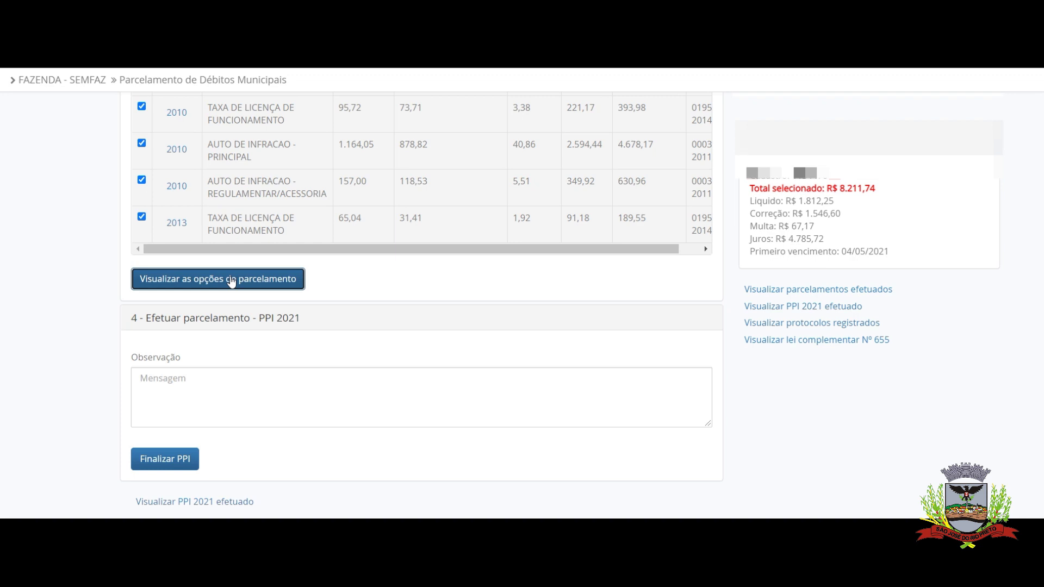
Choose the 6 PARCELAS - 50% de desconto plan: R$ 2.314,12 entry plus 5x R$ 694,24
click(231, 281)
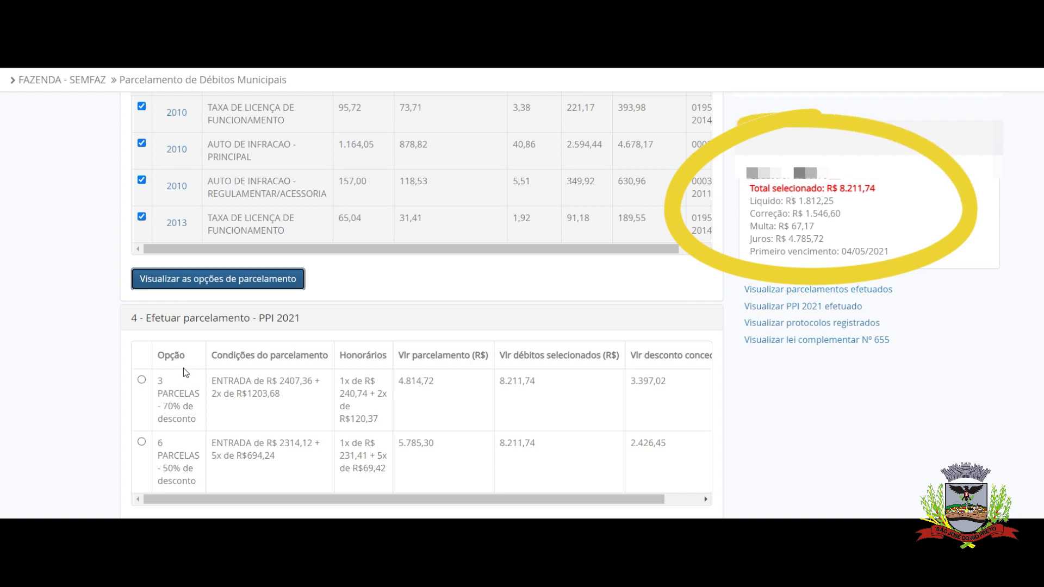
scroll(185, 372, down, 1)
click(141, 373)
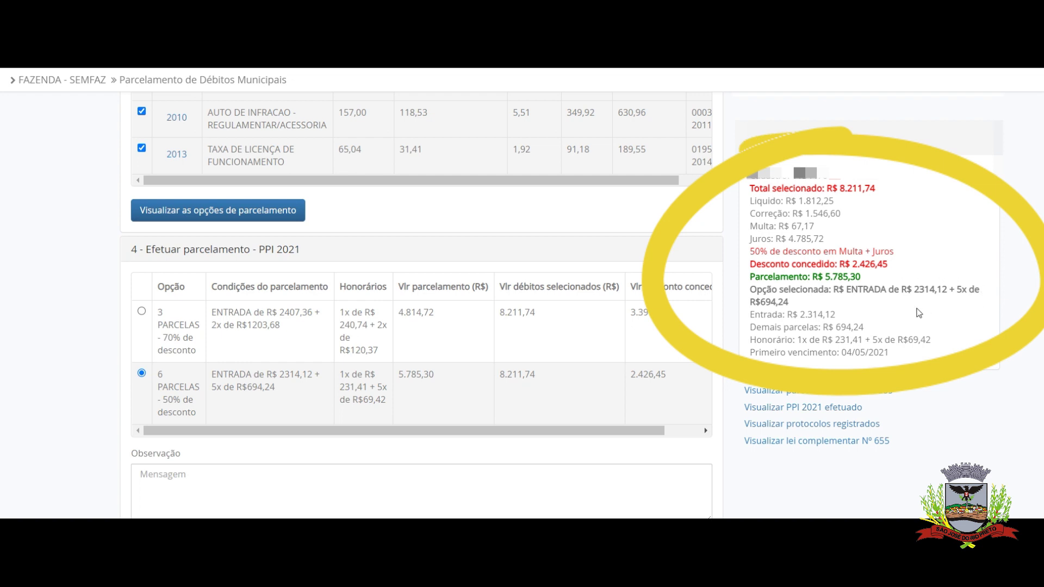
scroll(923, 446, down, 2)
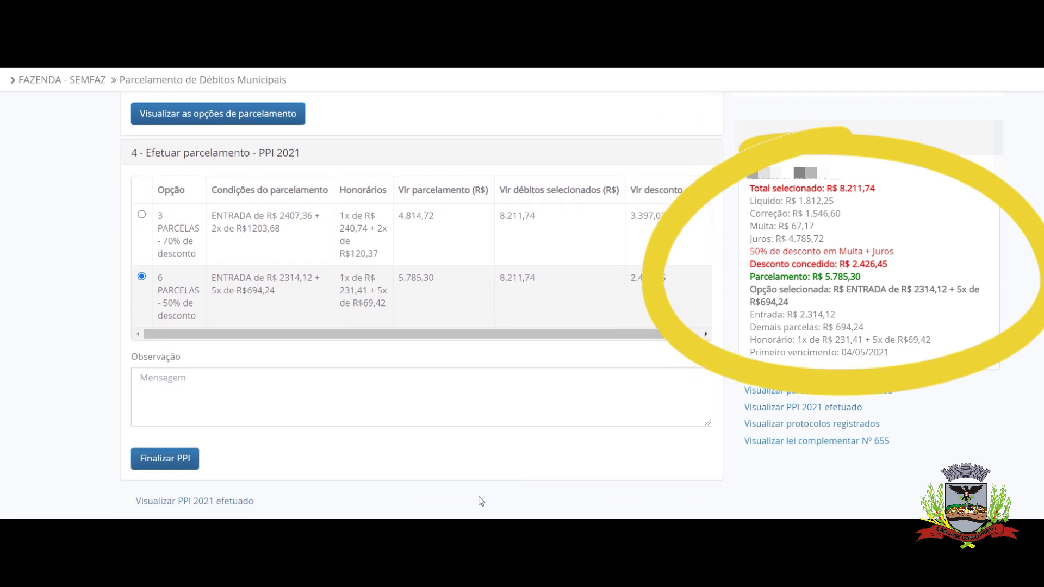
Finalize and confirm the 6-installment PPI, agreeing to print the demonstrativo and termo de parcelamento
click(162, 461)
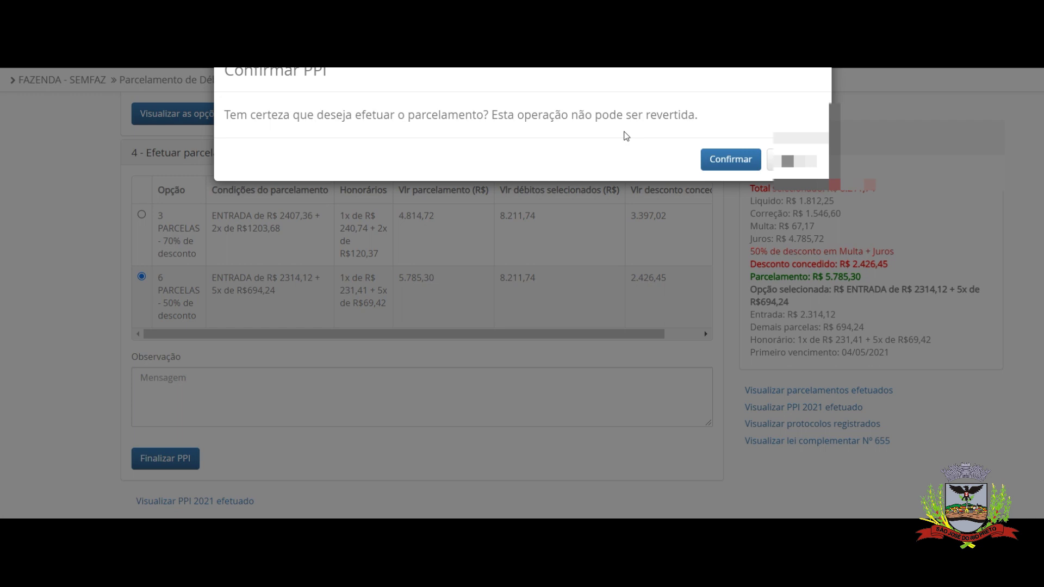
click(726, 159)
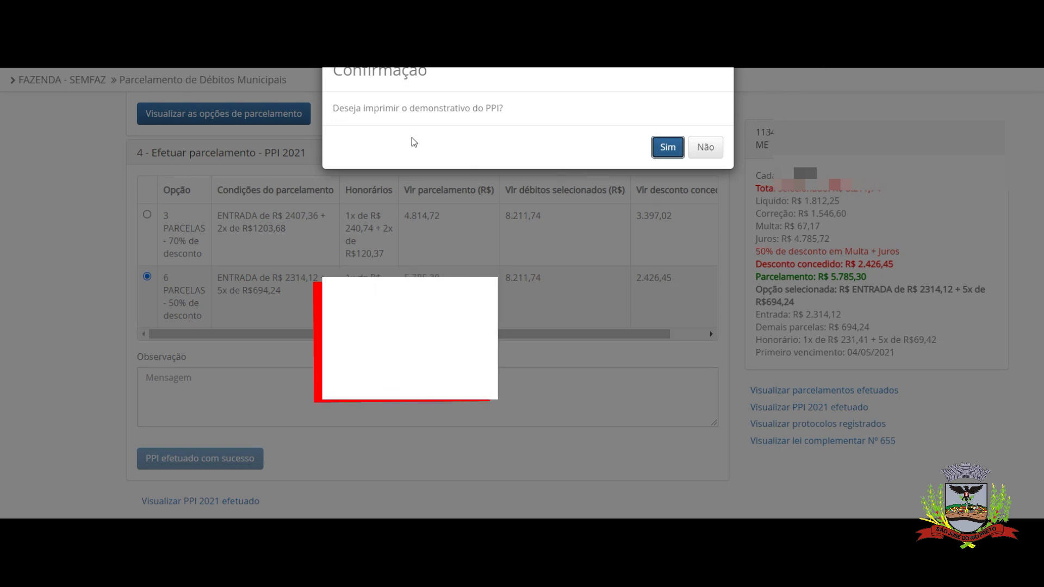
click(667, 148)
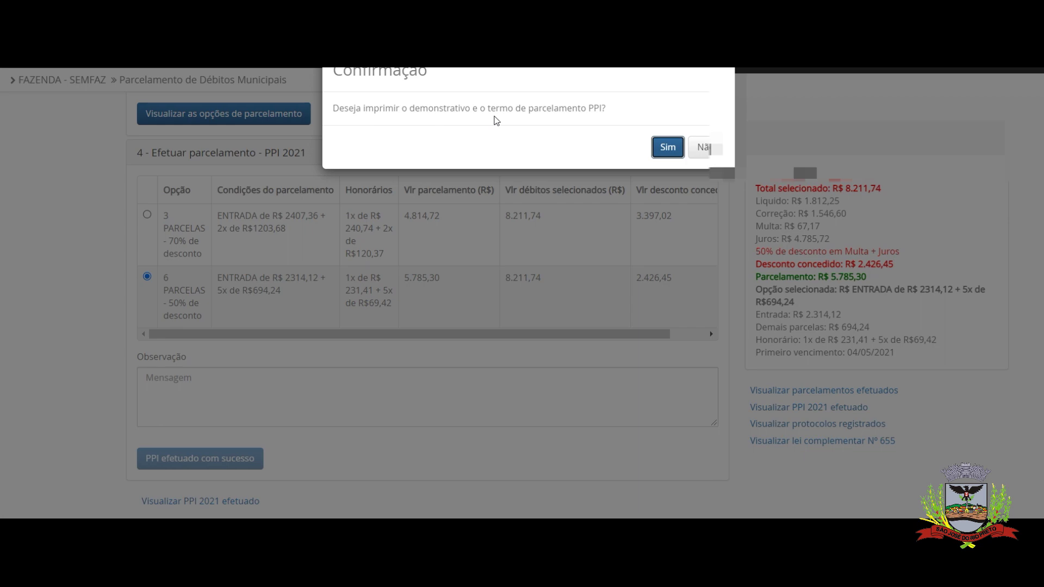
click(676, 147)
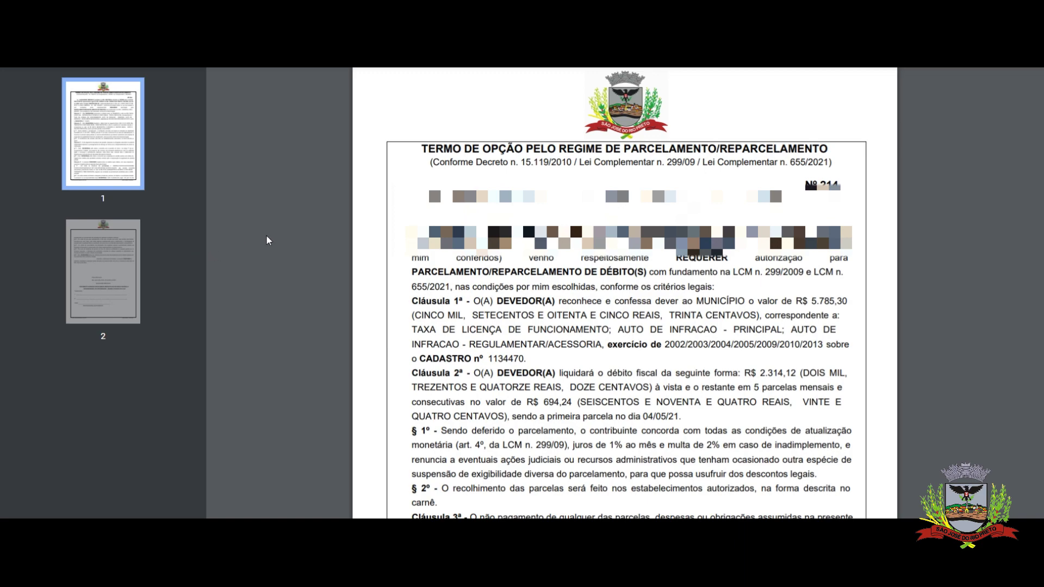
Review the termo PDF and agree to print the PPI carnê and honorário
scroll(272, 240, down, 5)
scroll(311, 238, down, 9)
scroll(311, 239, down, 6)
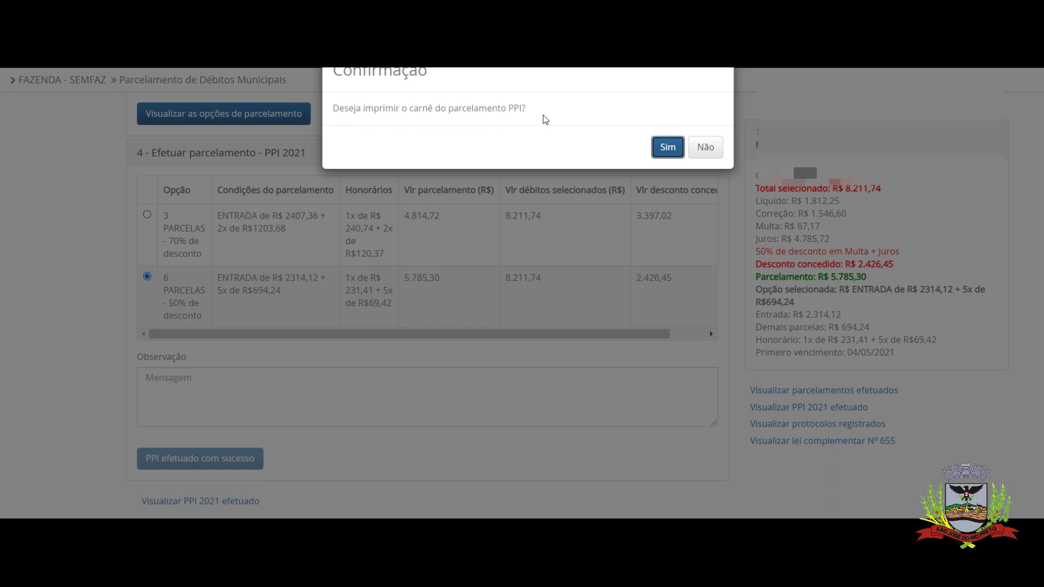
click(669, 148)
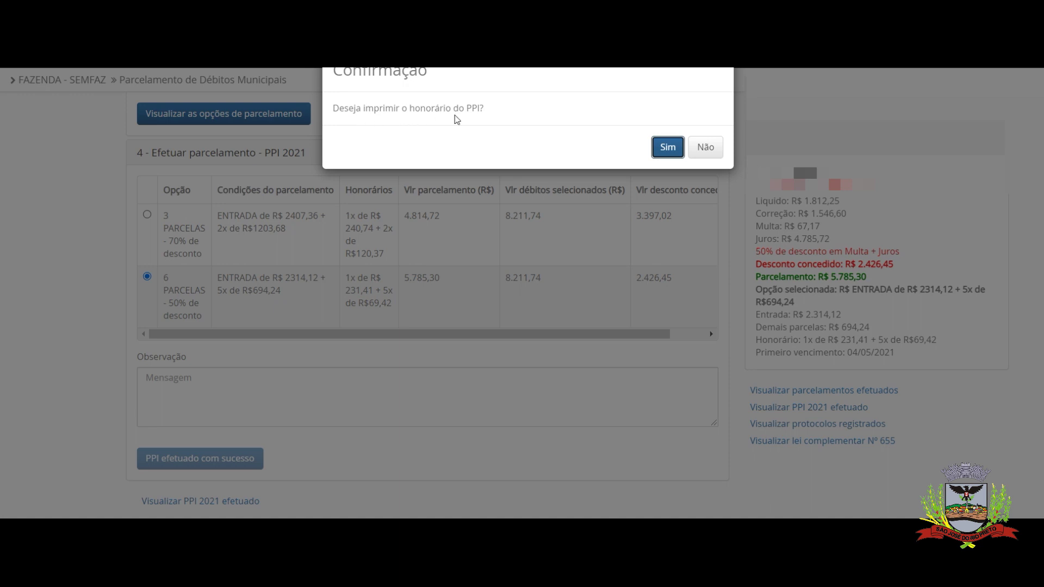
click(665, 145)
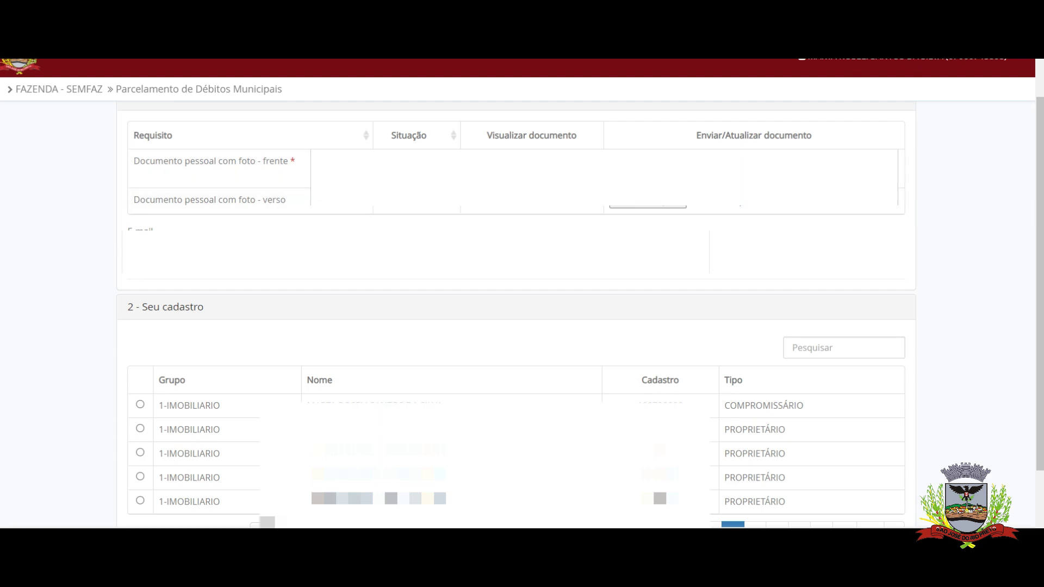
Search the cadastro list by the cadastro number and select the 2-MOBILIÁRIO cadastro found
scroll(807, 282, down, 1)
click(808, 283)
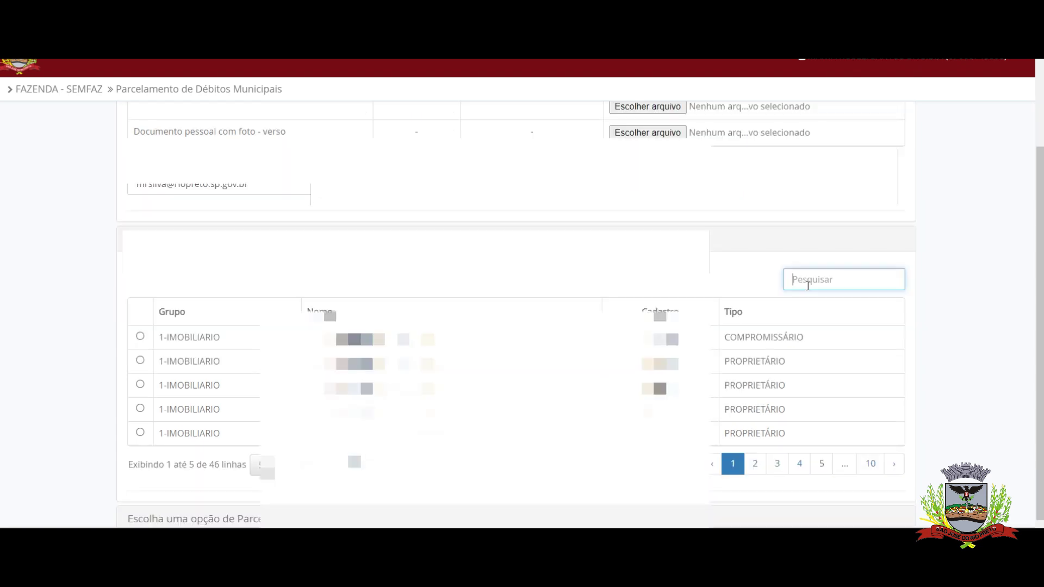
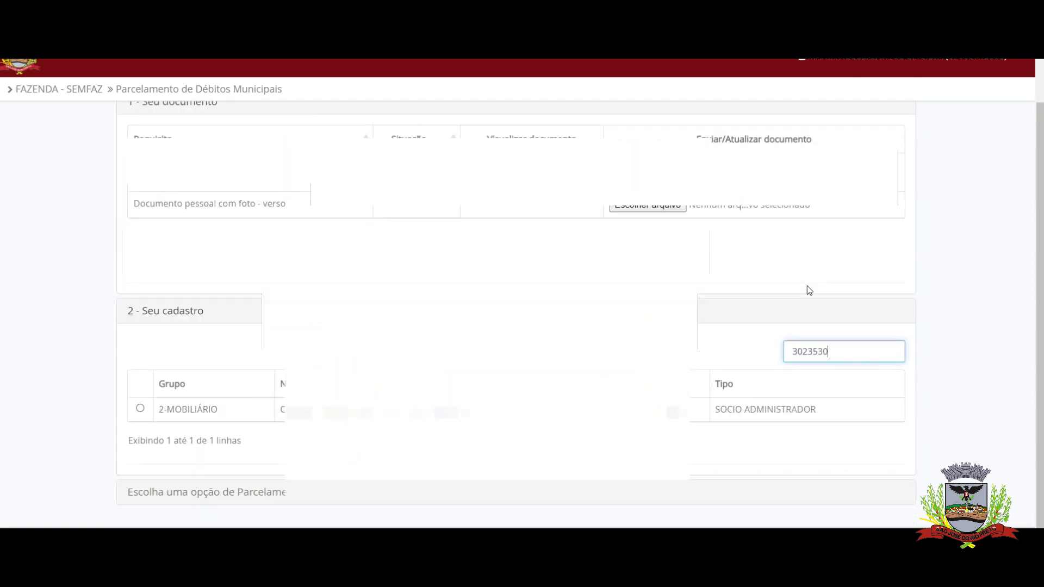
click(139, 407)
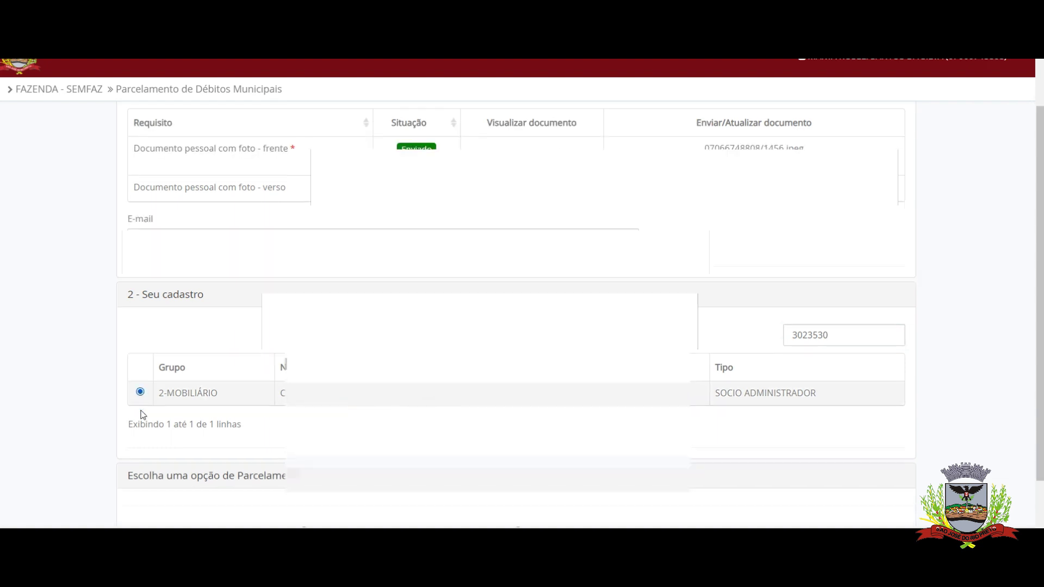
Tick all ajuizadas débitos, including the 2011 TAXA P/LIB ALVARA, and show the installment options
scroll(16, 428, down, 4)
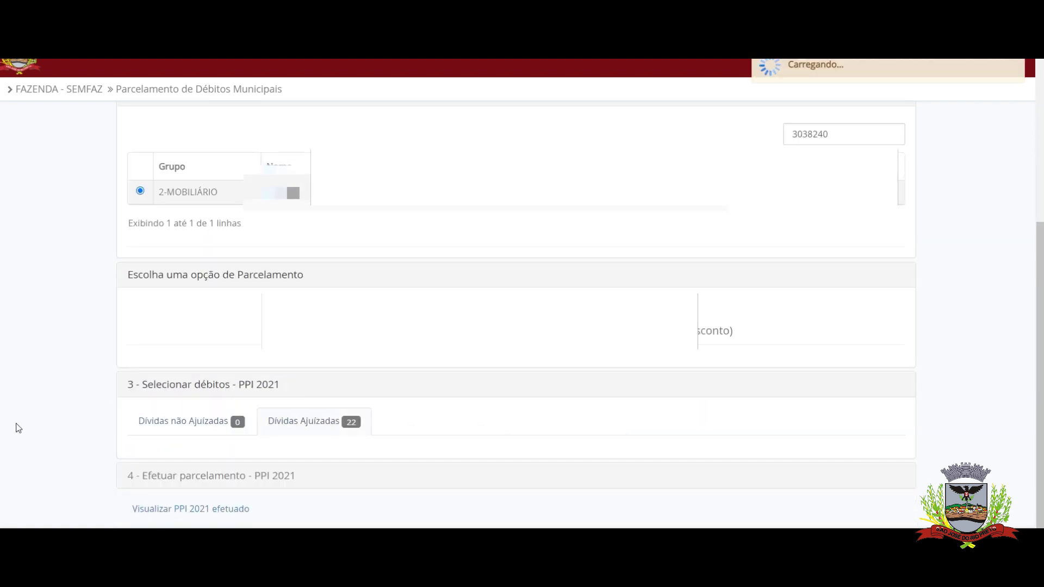
scroll(18, 428, down, 5)
click(140, 202)
click(140, 472)
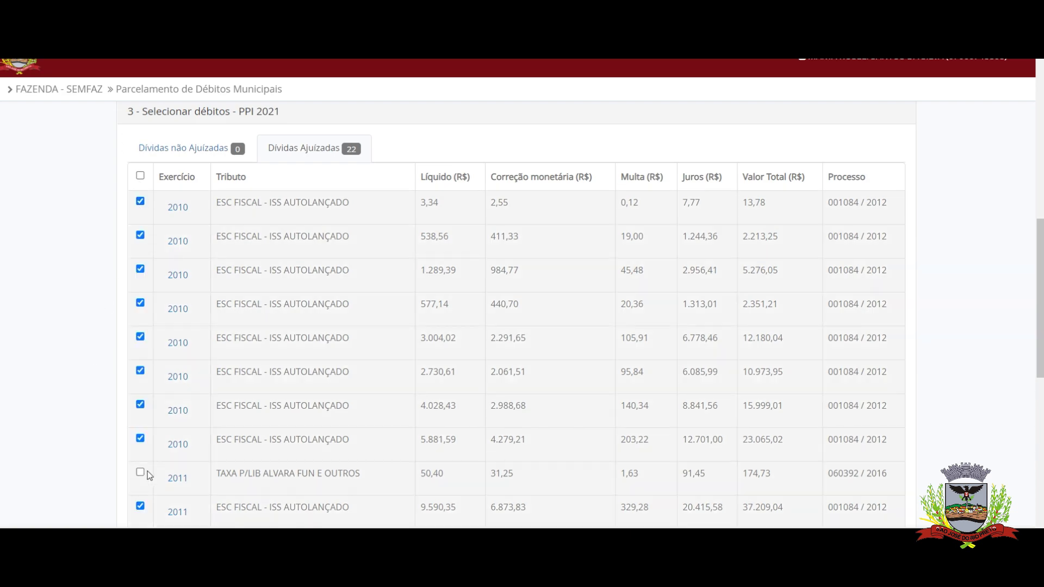
scroll(124, 446, down, 6)
scroll(124, 446, down, 3)
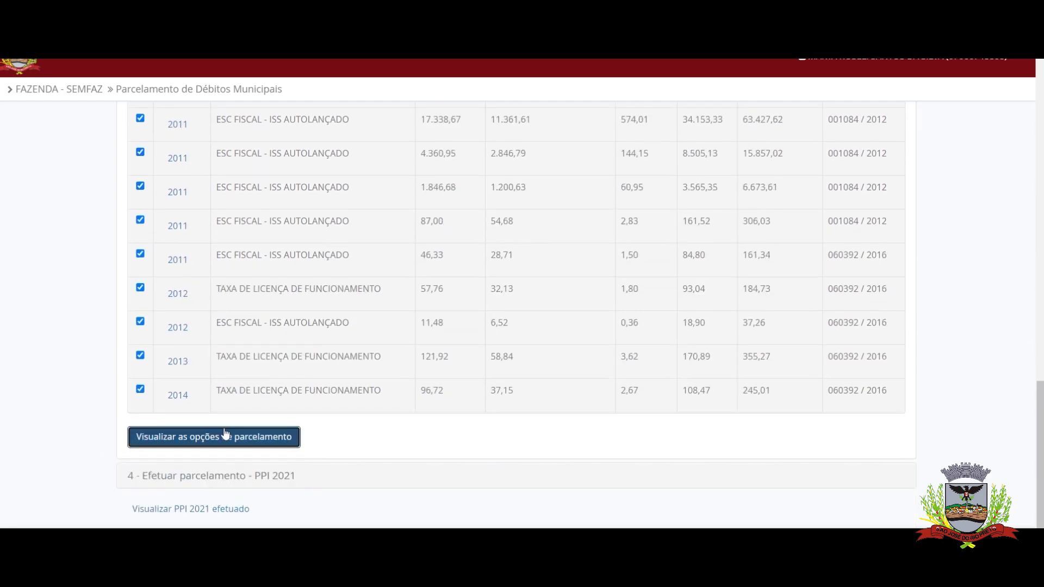
click(225, 434)
scroll(225, 428, down, 5)
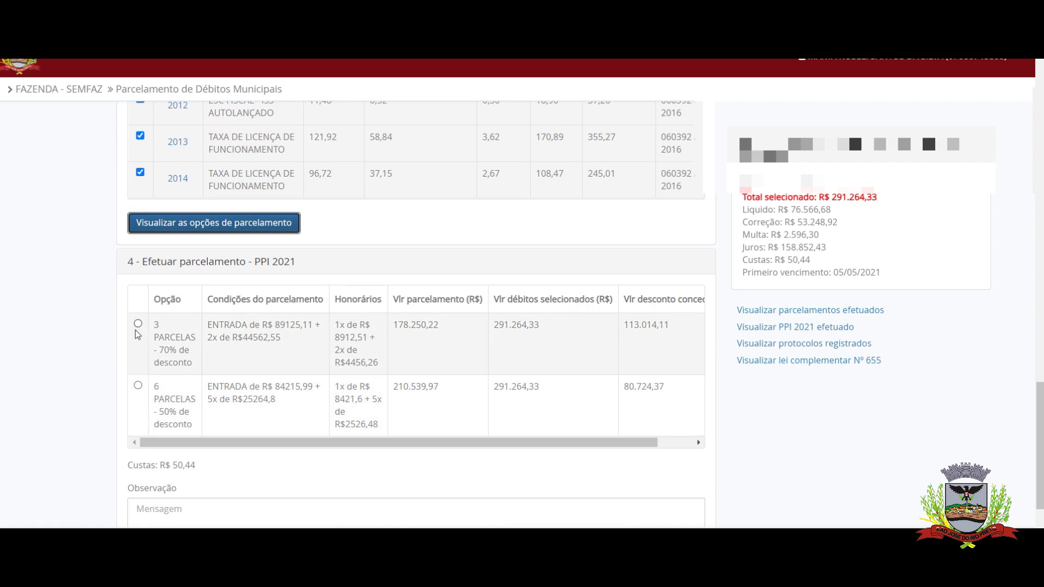
Choose the 3 PARCELAS - 70% de desconto plan (R$ 178.250,22), then finalize and confirm the PPI
click(138, 324)
scroll(127, 354, down, 2)
click(157, 465)
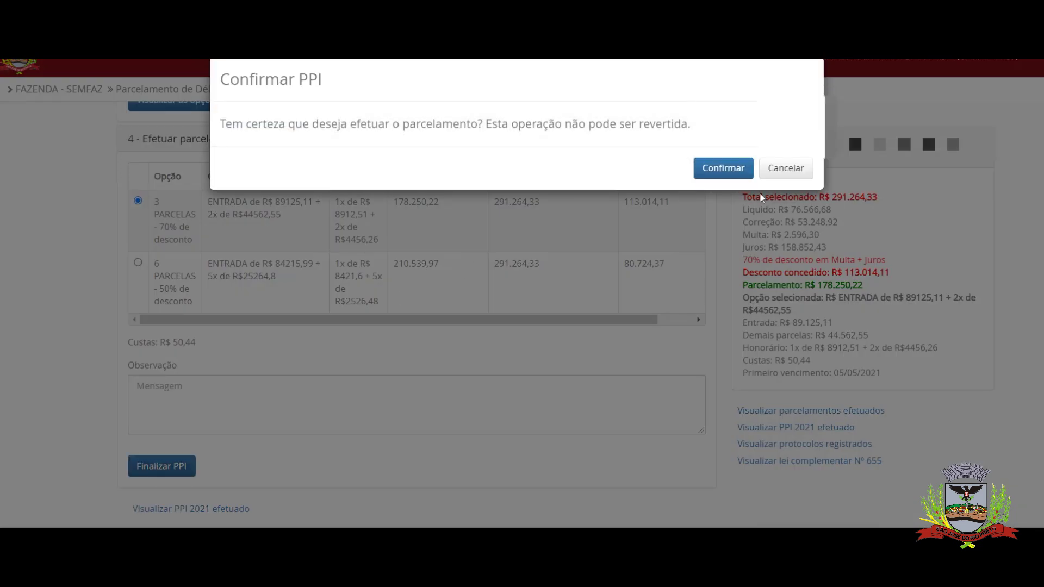
click(723, 168)
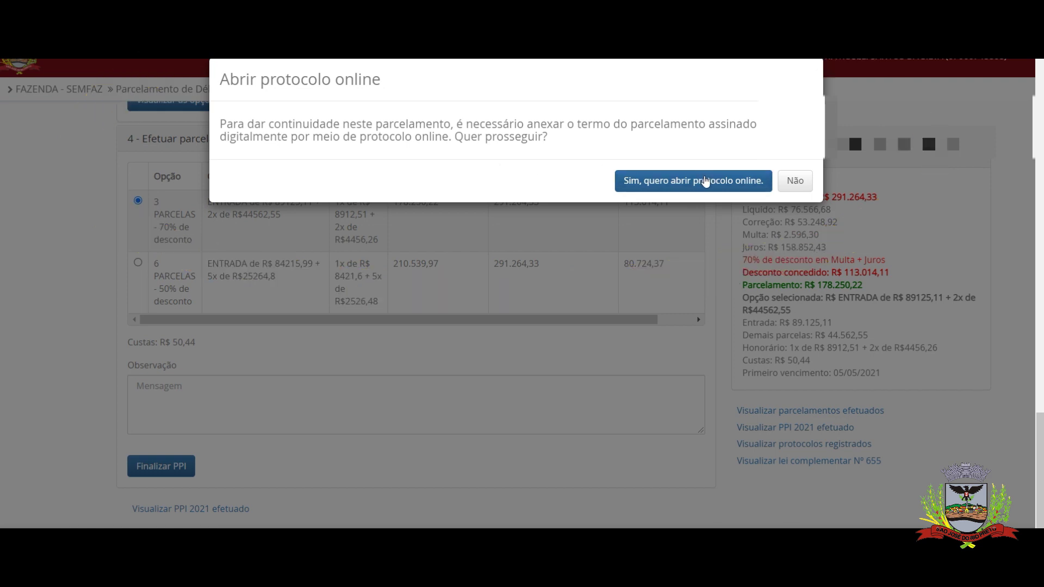
Agree to open an online protocolo and review the 2-page Termo de Opção for digital signature
click(706, 182)
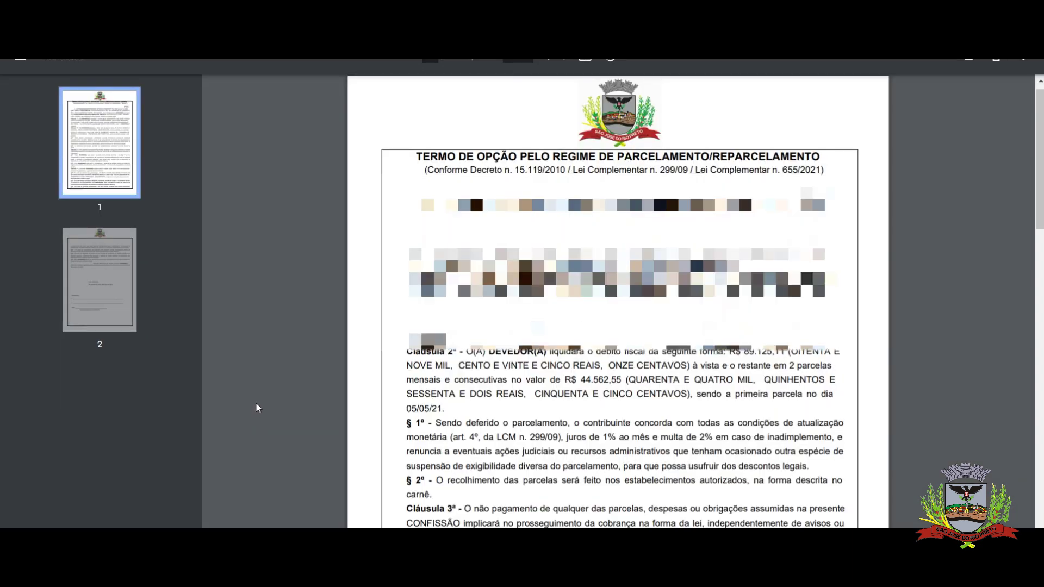
scroll(255, 402, down, 5)
scroll(257, 408, down, 10)
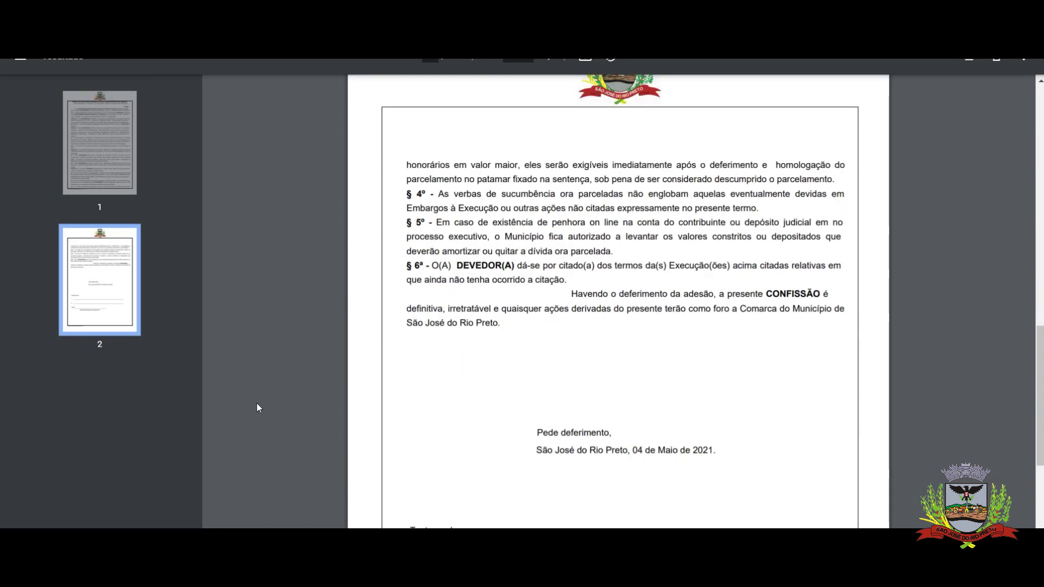
scroll(257, 403, down, 2)
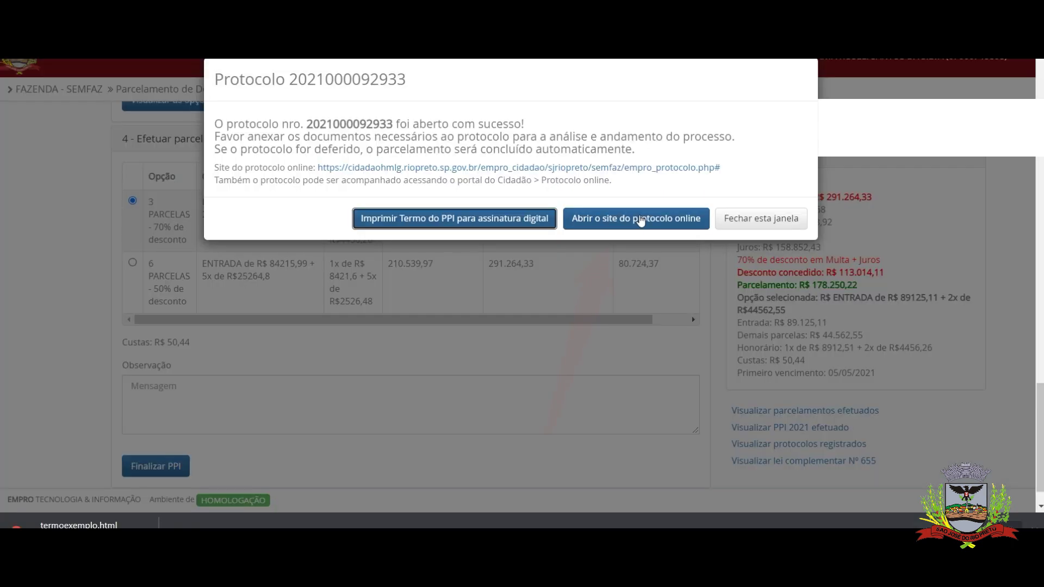
On the online protocol site, list PENDENTE protocols and attach the termo file to the Termo de parcelamento PPI requirement
click(641, 221)
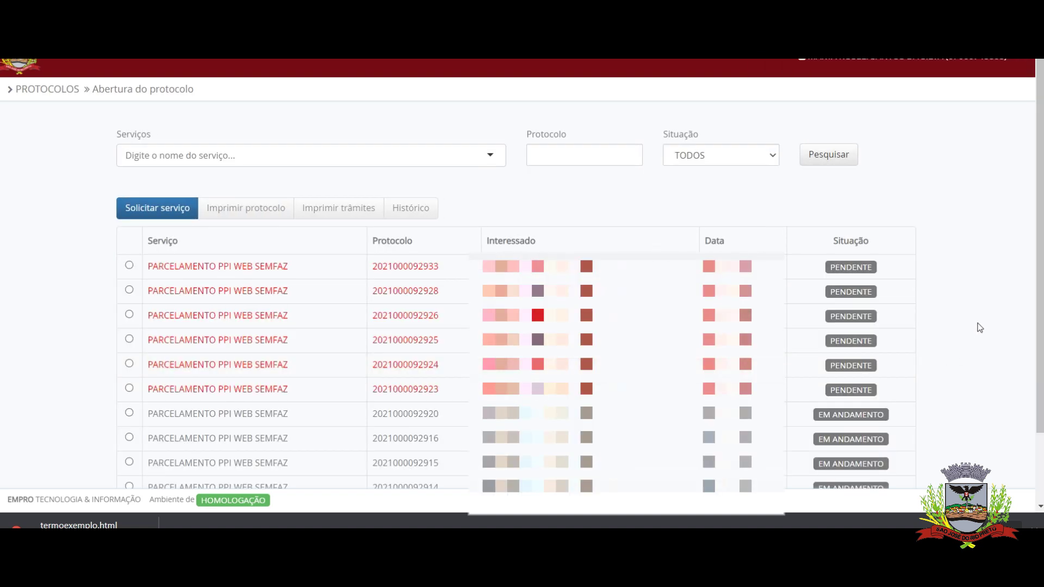
click(774, 158)
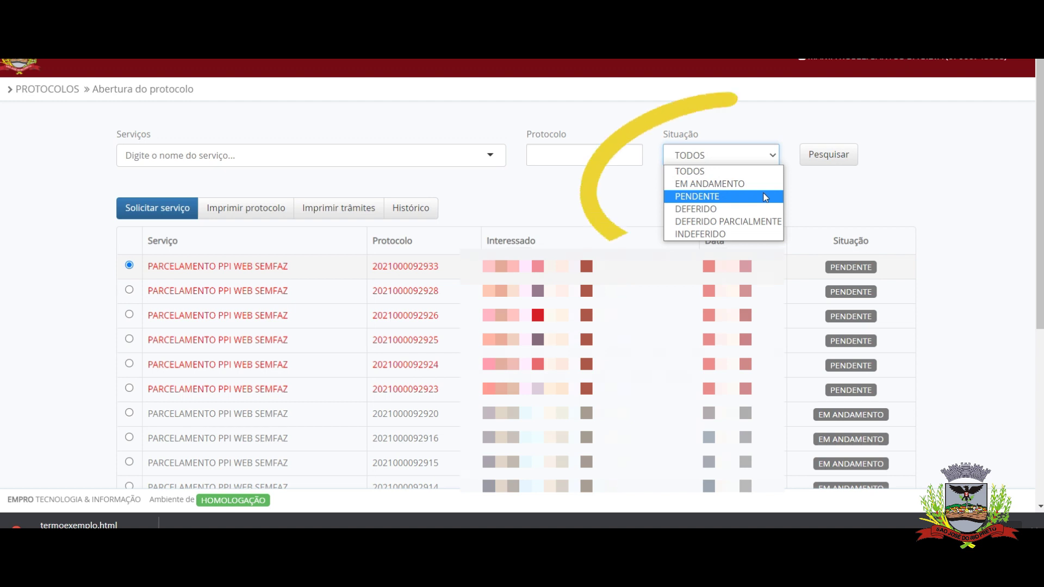
click(765, 196)
click(828, 164)
scroll(31, 277, down, 4)
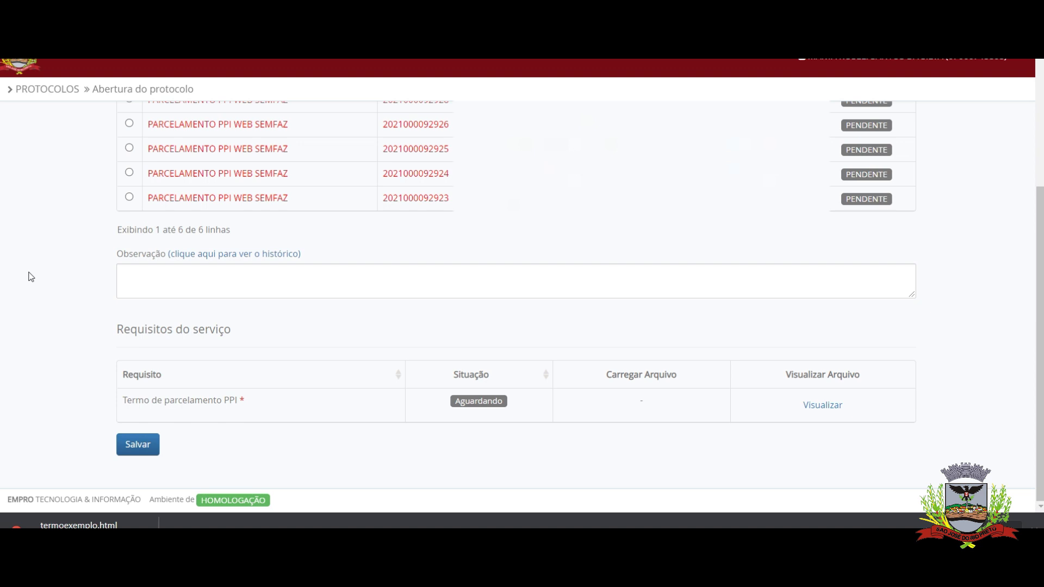
drag(31, 277, 625, 409)
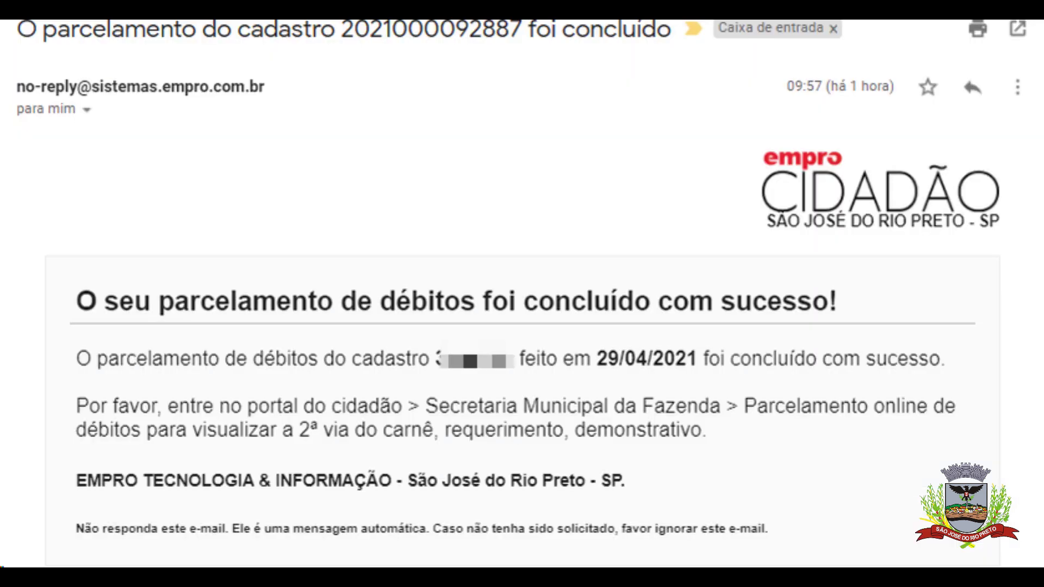